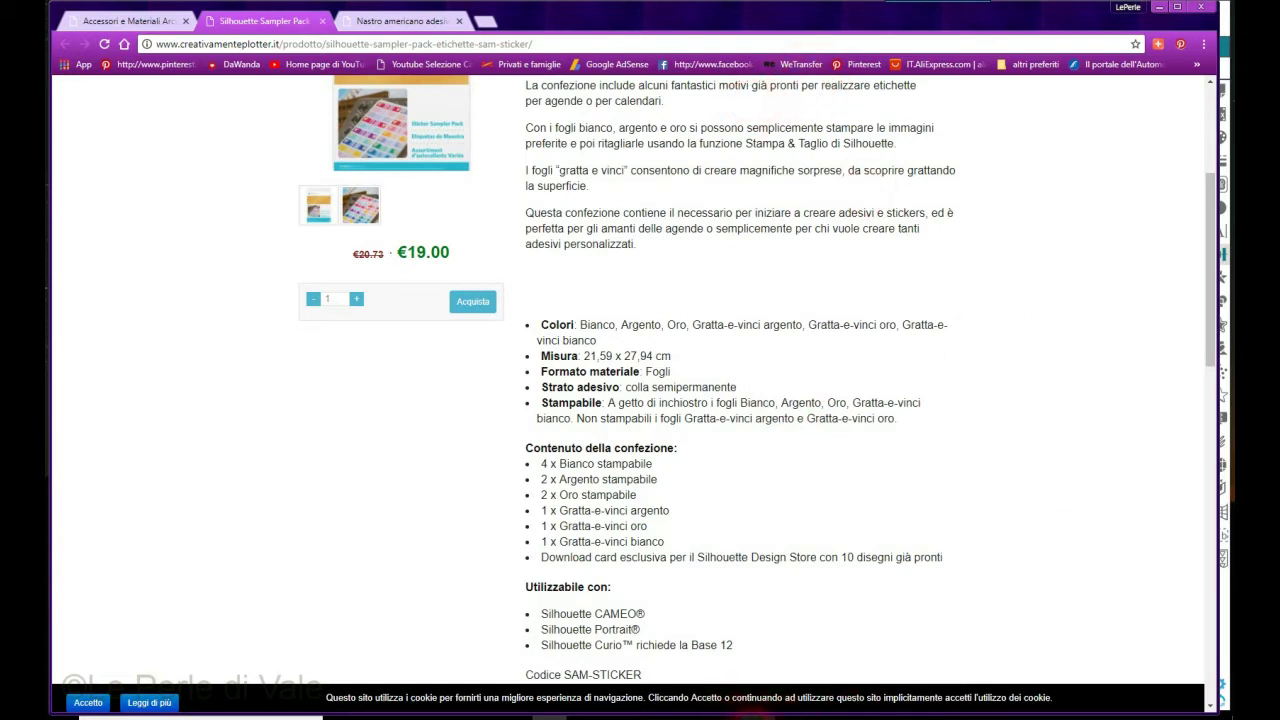
Step: Leave the sticker sampler pack page in Chrome and return to the twelve-flower sticker sheet in Silhouette Studio
mouse_move(757, 714)
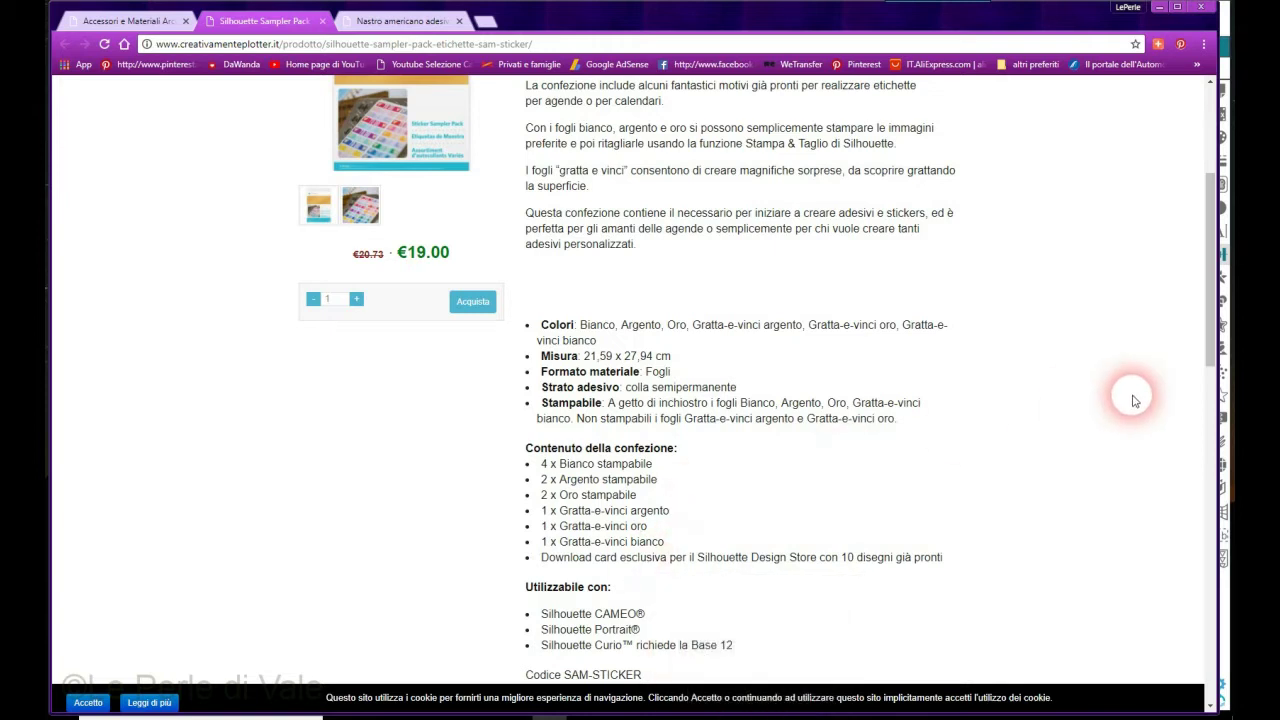
left_click(757, 715)
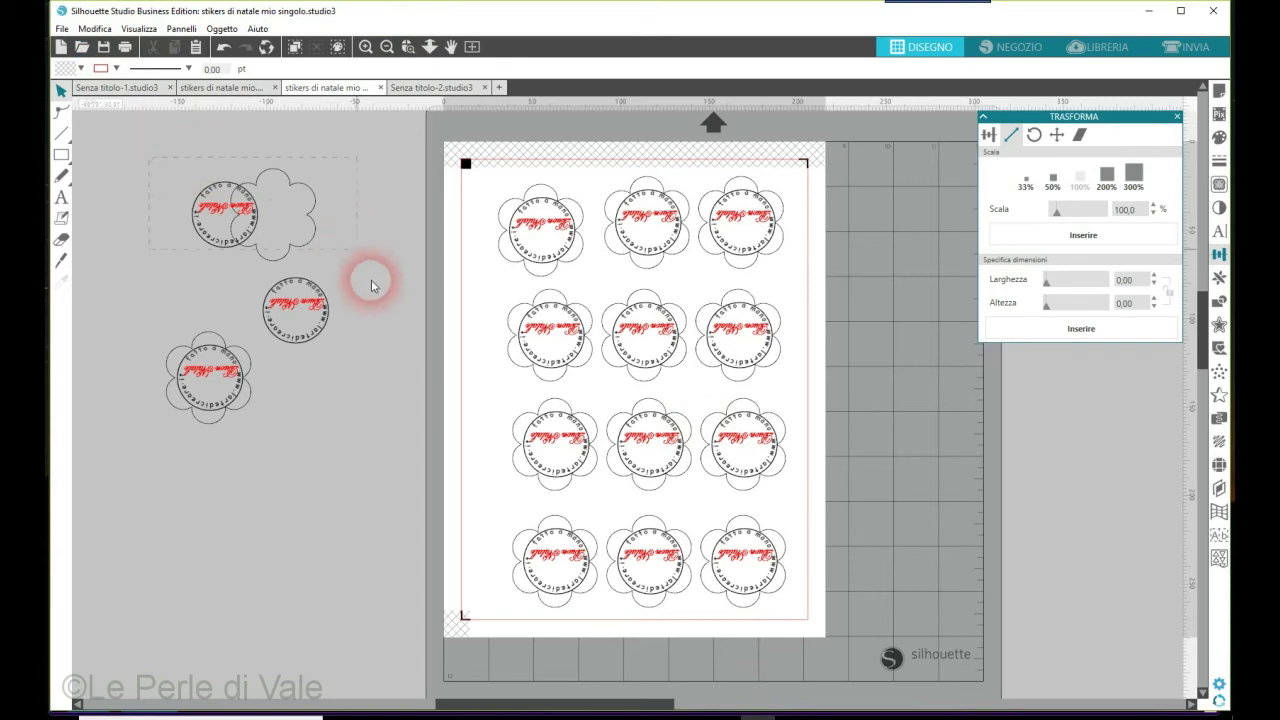
Step: Delete the flower sticker left of the page, then the three other off-page stickers
right_click(288, 318)
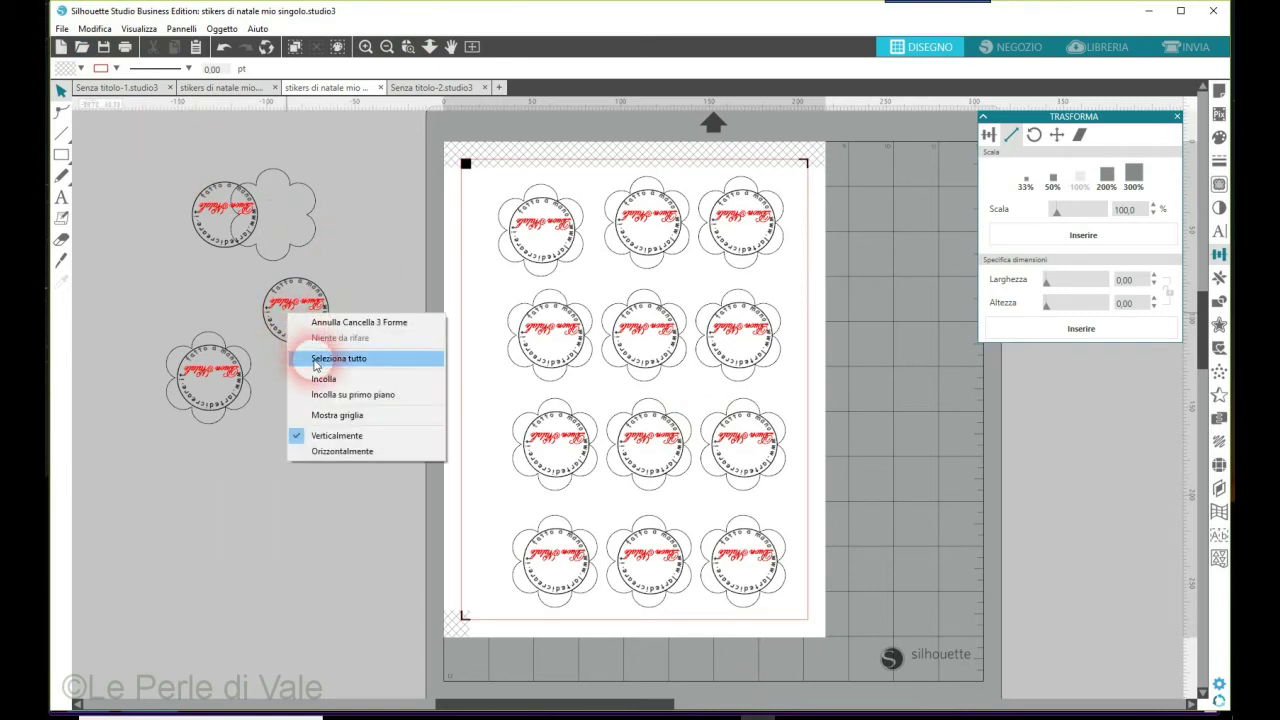
left_click(225, 450)
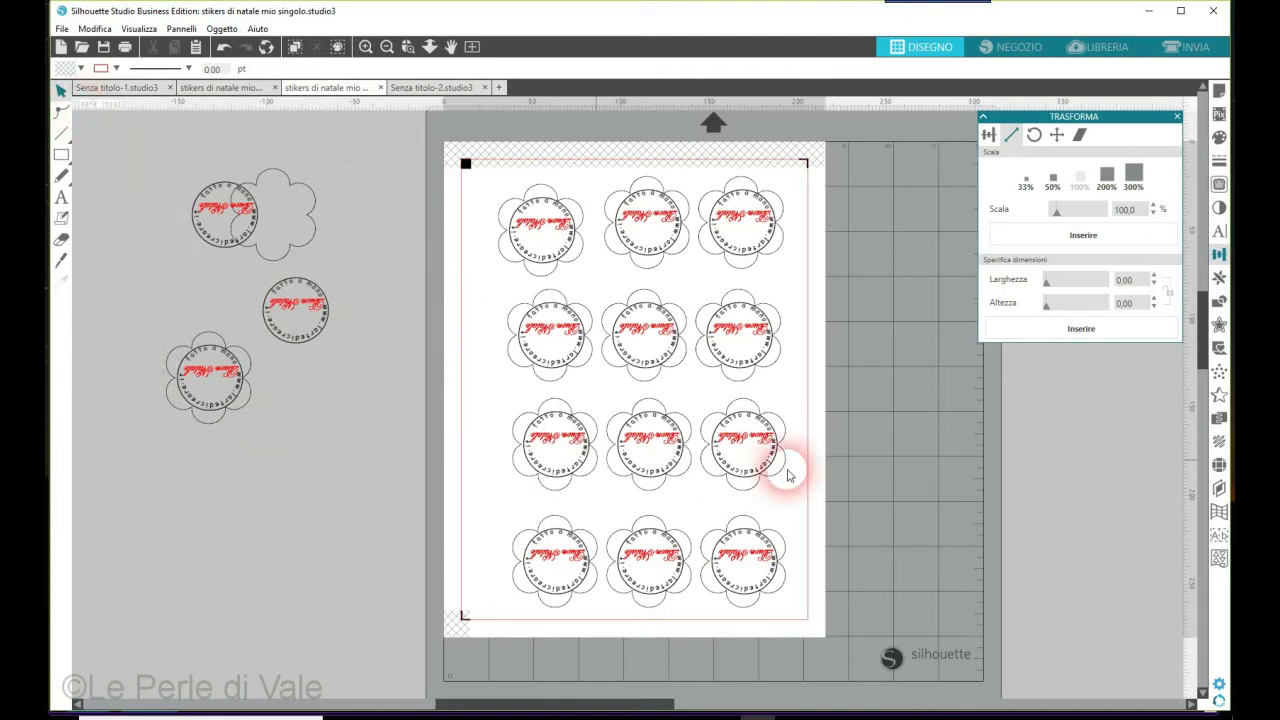
scroll(880, 424, "up", 1)
scroll(880, 424, "down", 1)
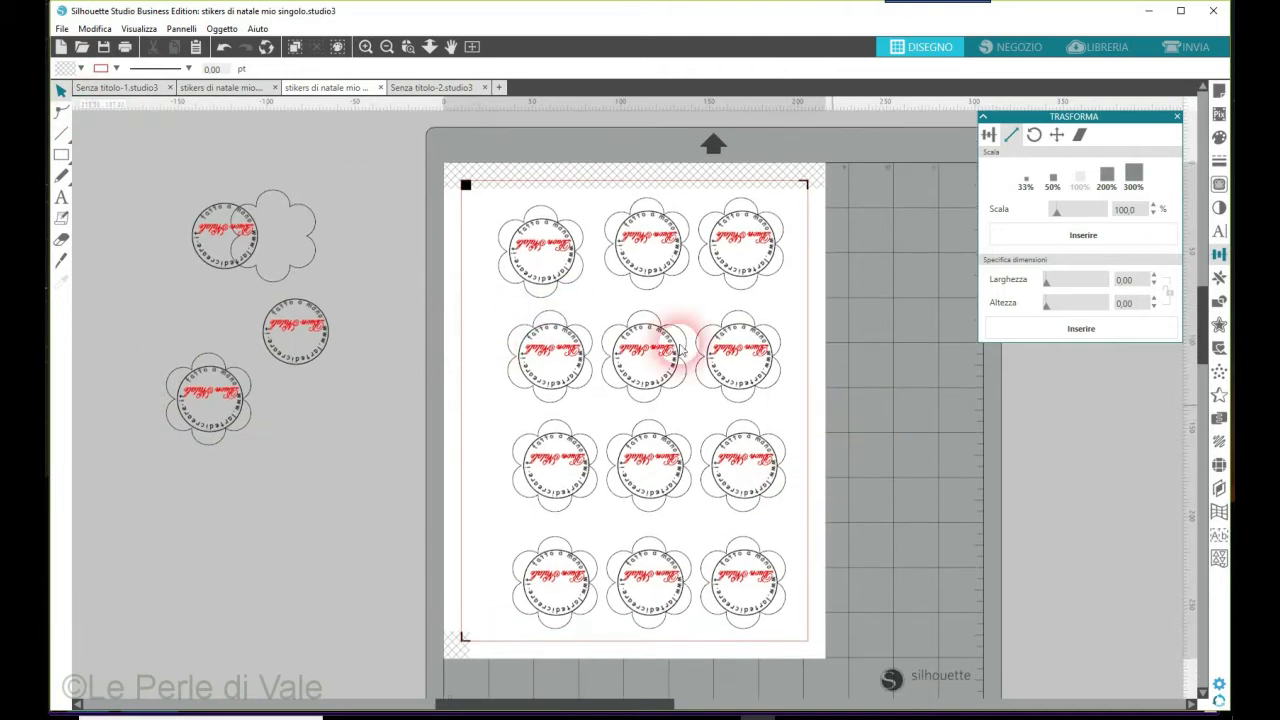
left_click(305, 235)
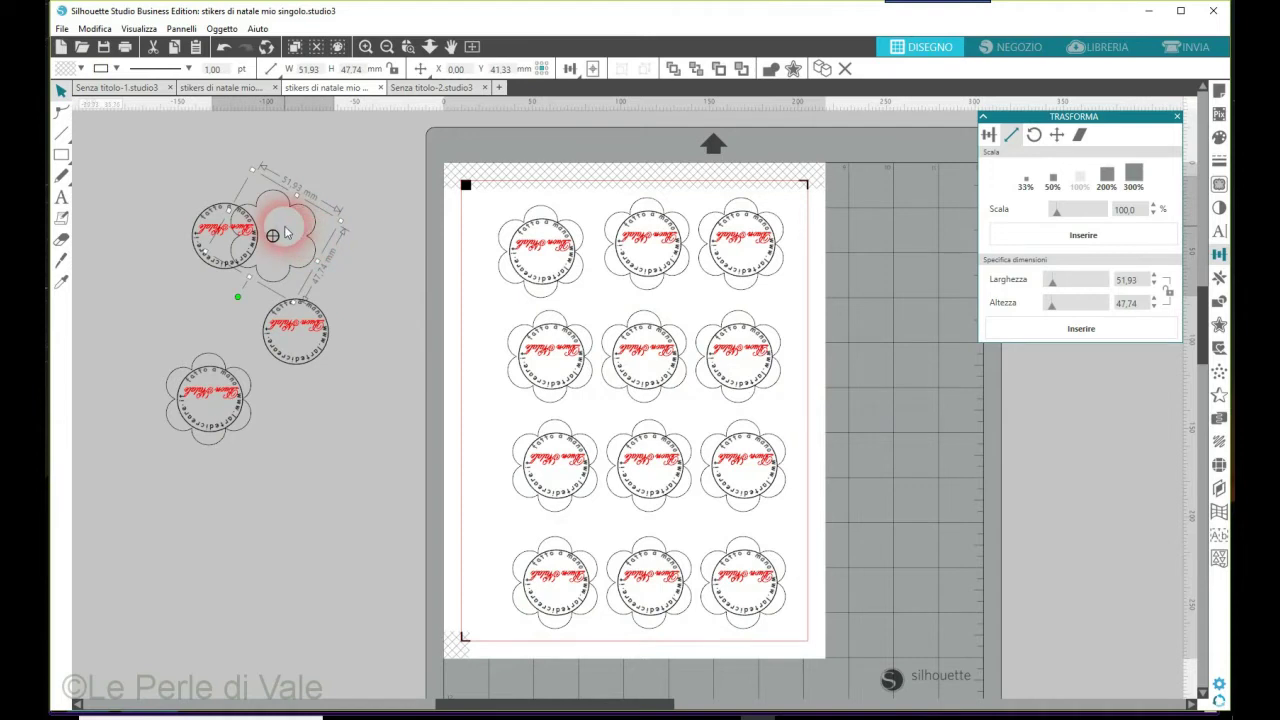
key("Delete")
left_click_drag(129, 189, 343, 458)
key("Delete")
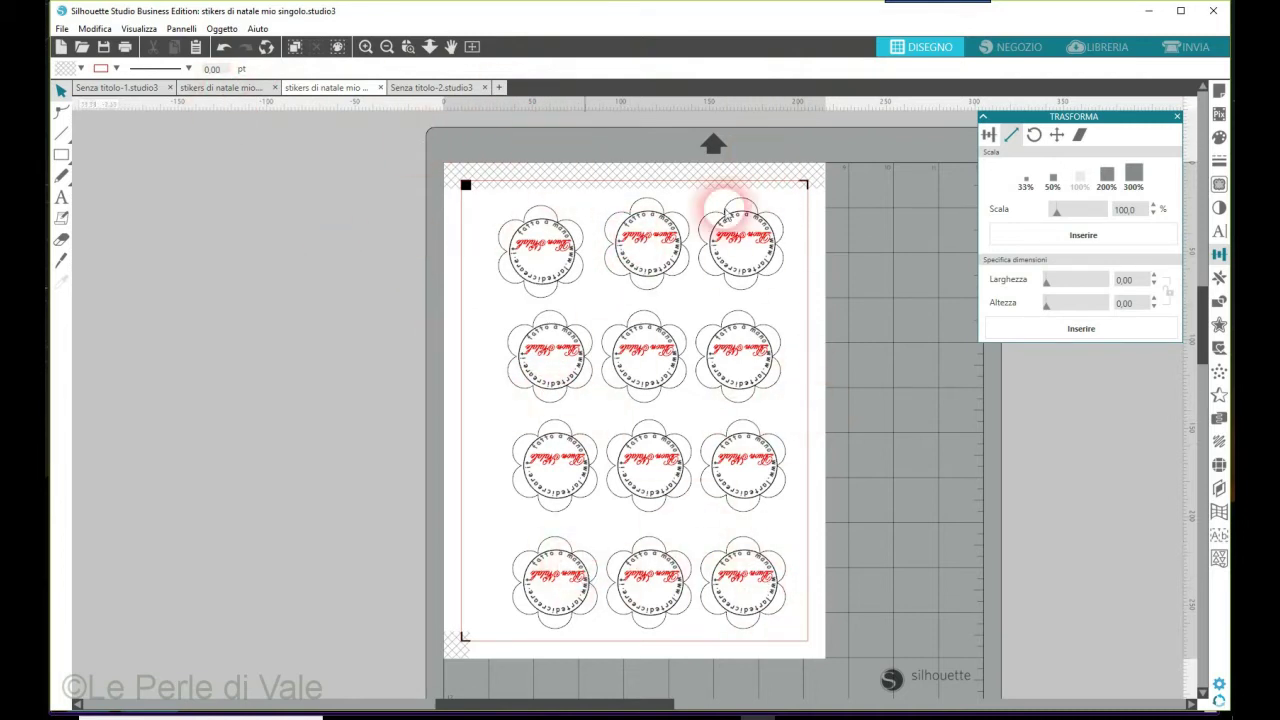
left_click(62, 28)
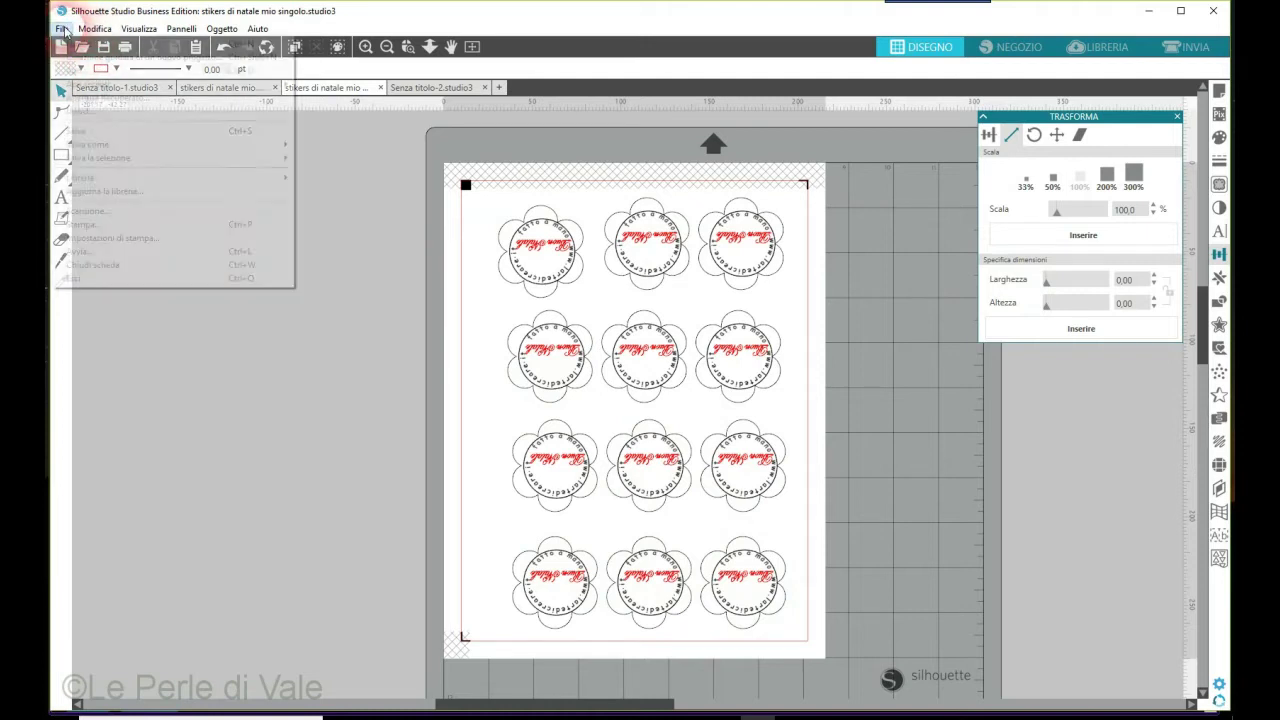
Step: Create a new blank 215.50 × 280 mm document and switch to the NEGOZIO design store
left_click(75, 42)
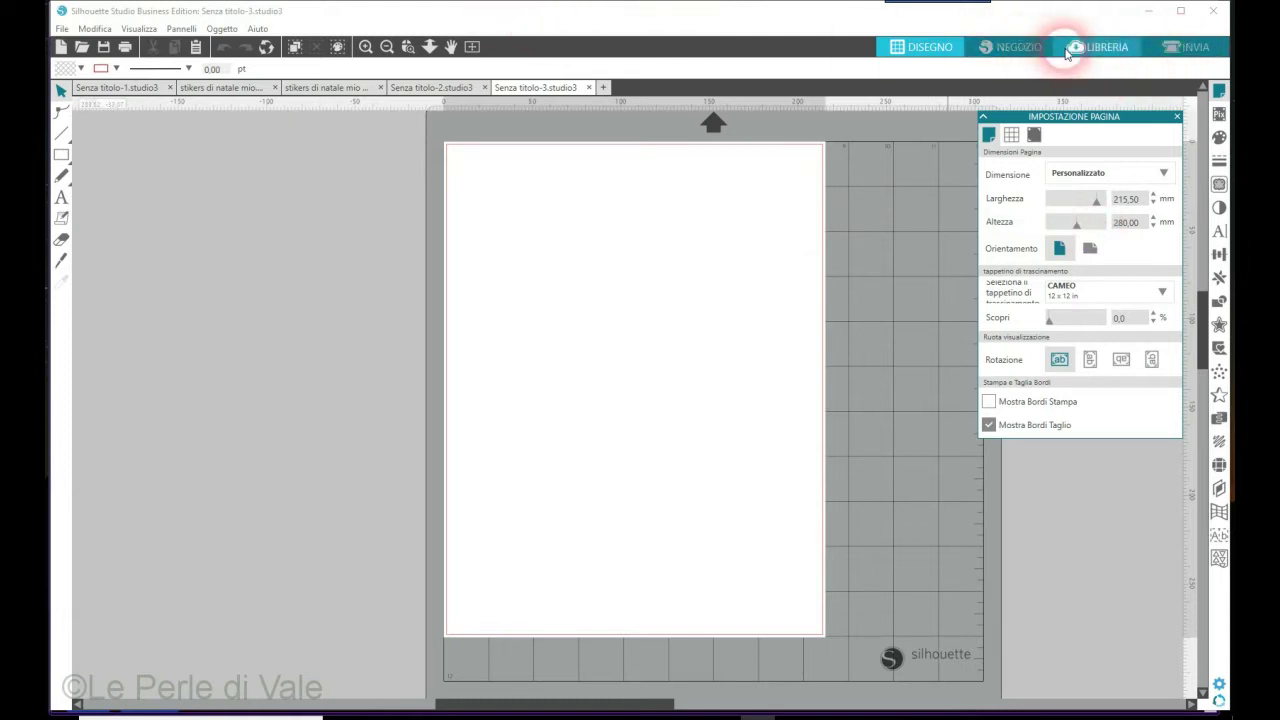
left_click(1013, 48)
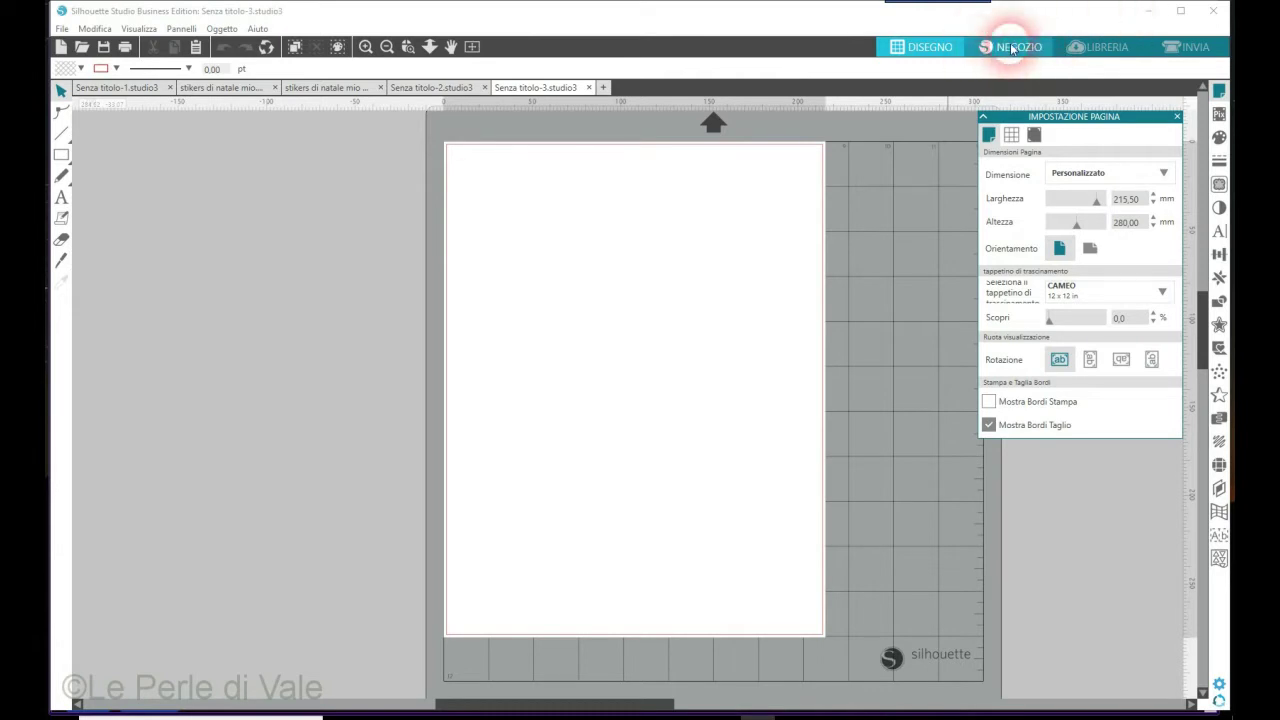
left_click(1013, 48)
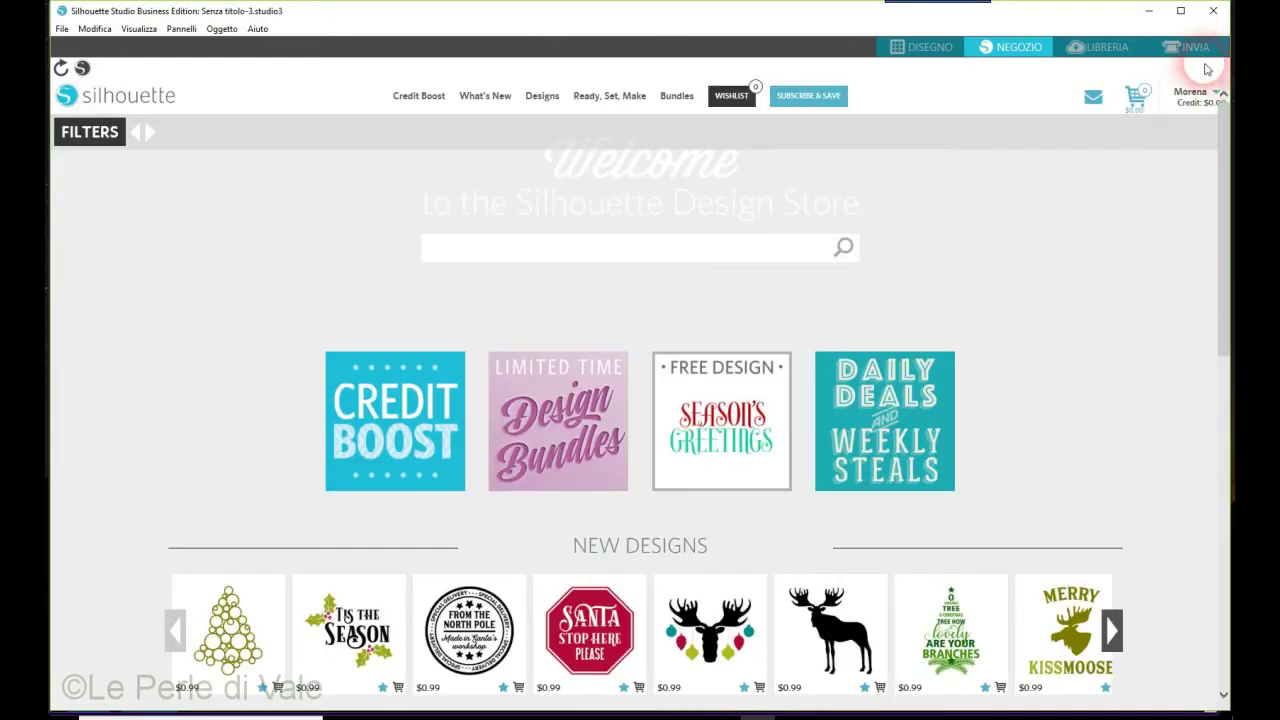
Step: Go through the account menu to My Account and open Add a Download Card to My Balance
left_click(1196, 98)
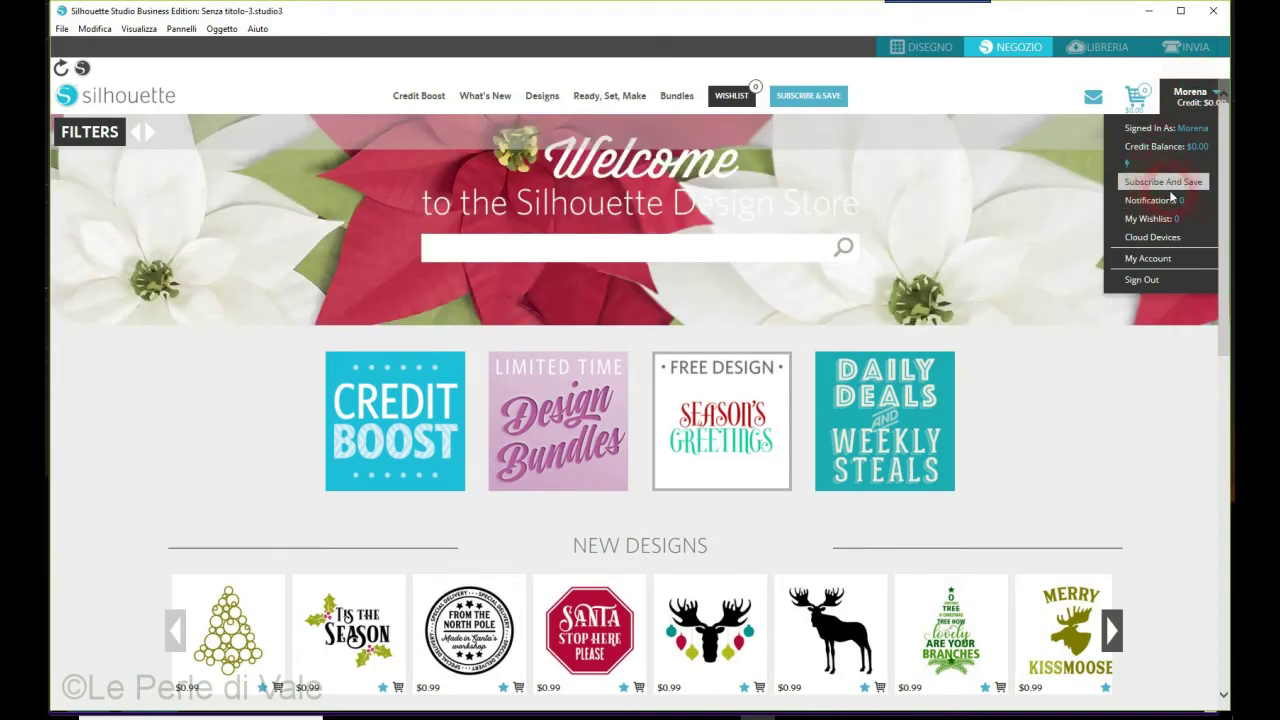
left_click(1188, 92)
left_click(1212, 94)
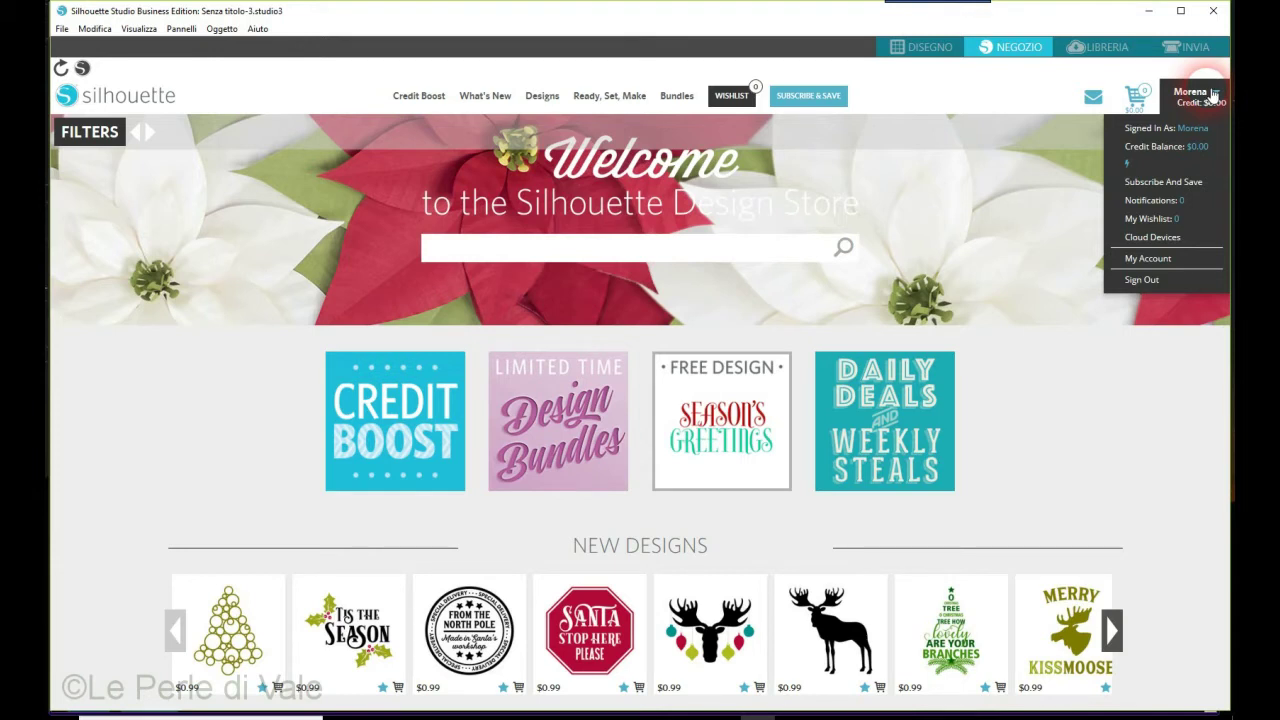
left_click(1160, 260)
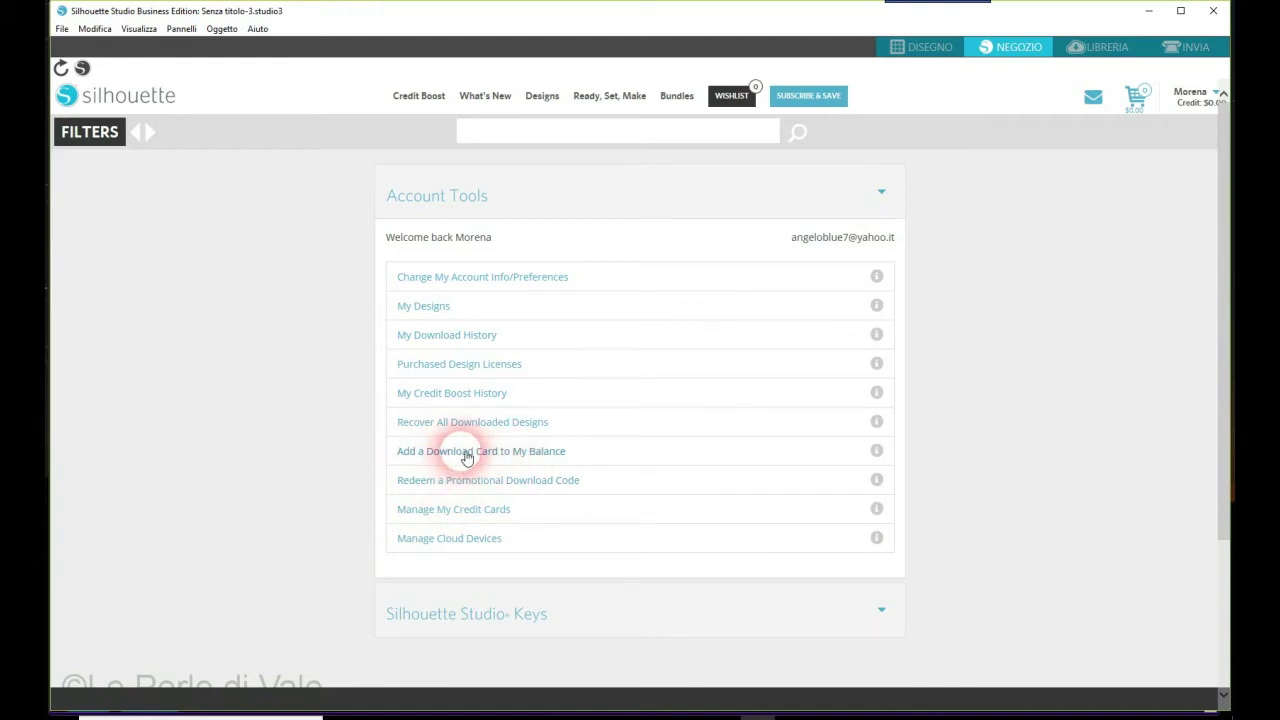
left_click(466, 456)
left_click(466, 455)
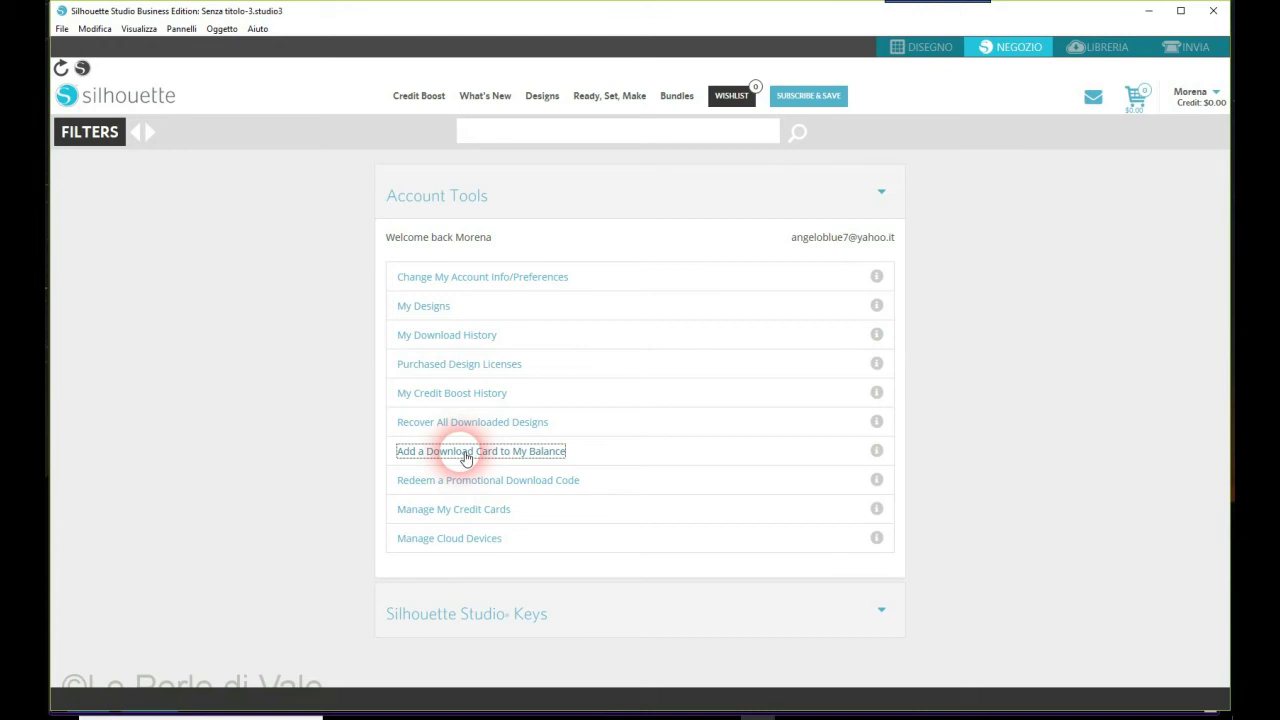
left_click(463, 455)
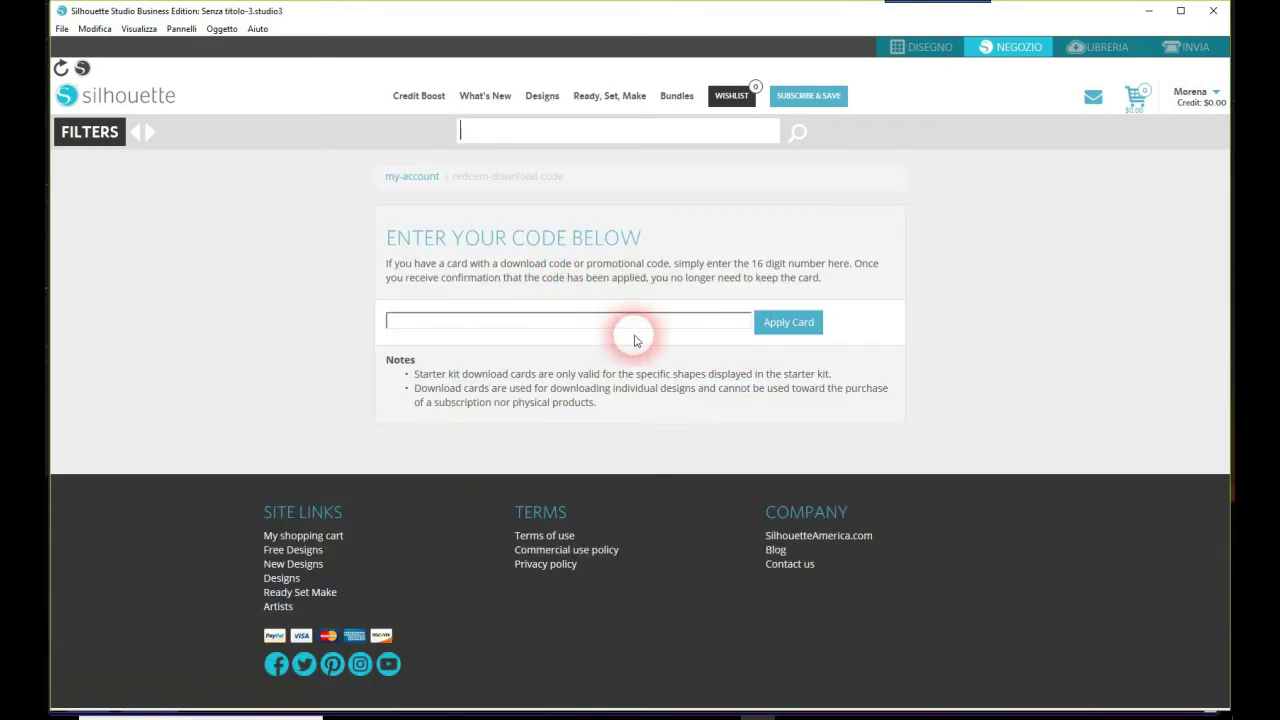
Step: Enter the sticker pack's 16-character download card code, apply it, and close the confirmation
left_click(588, 323)
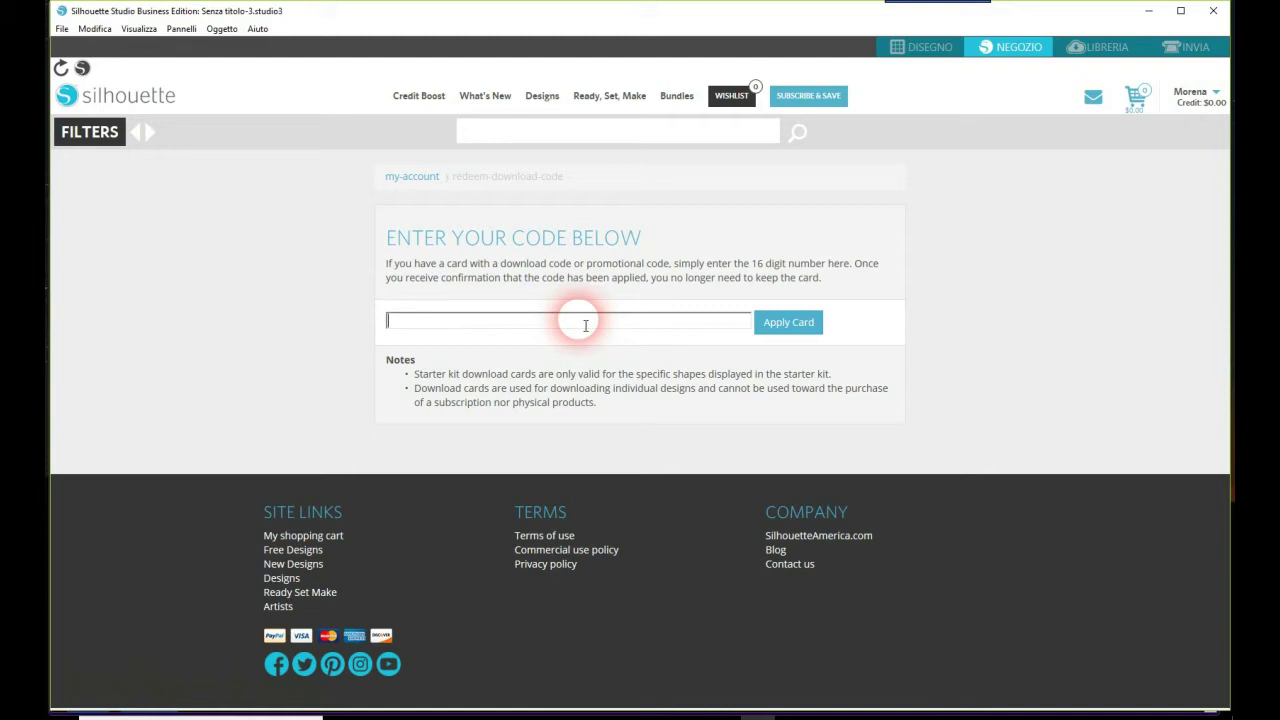
key("BackSpace")
key("BackSpace")
key("BackSpace")
key("BackSpace")
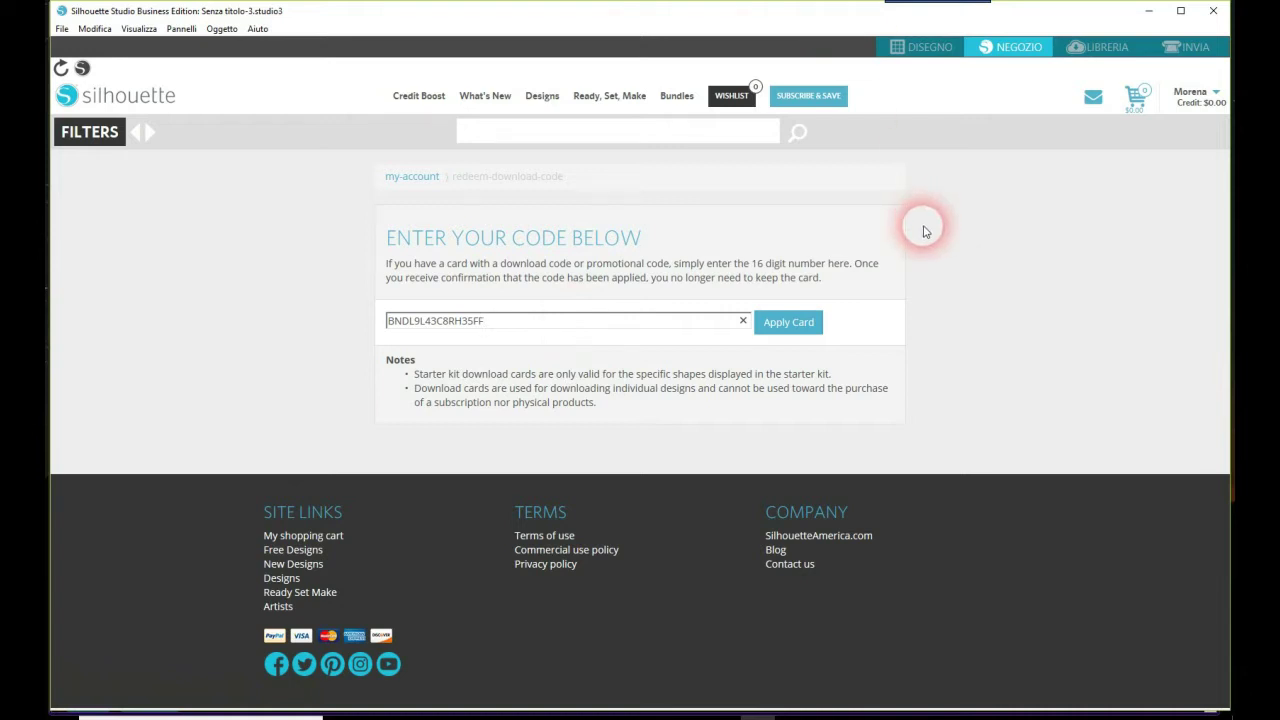
left_click(797, 326)
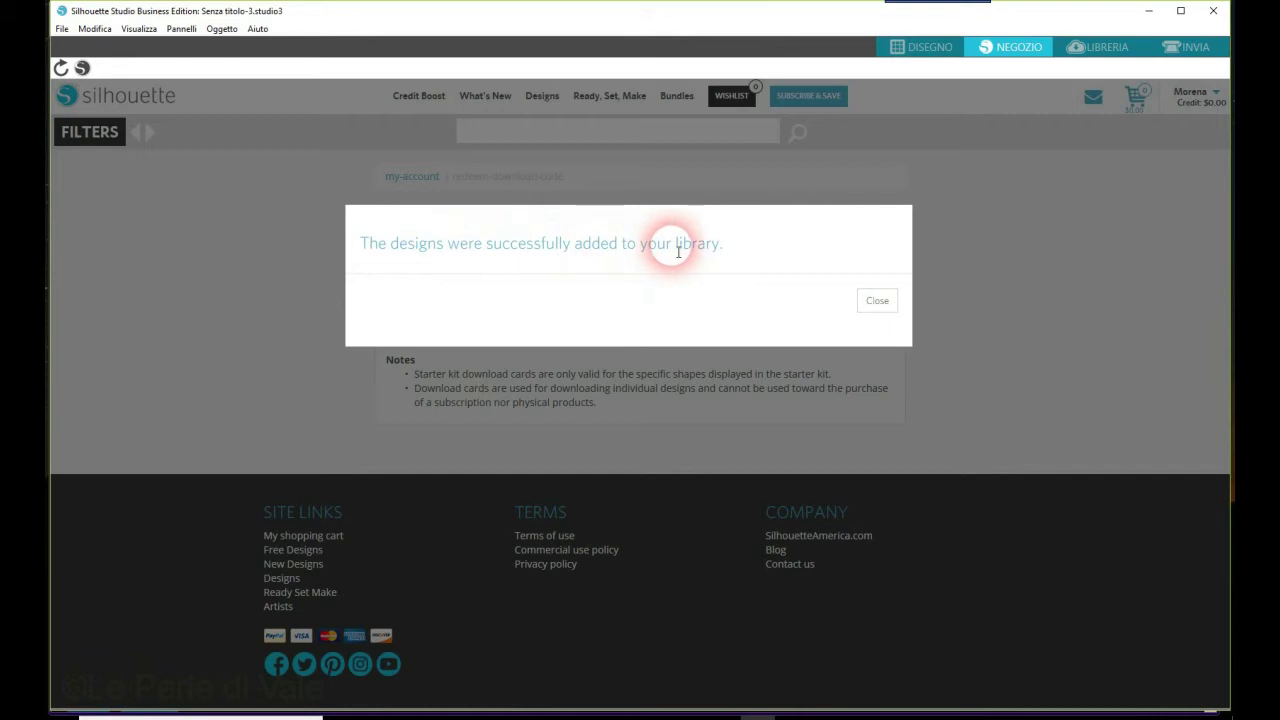
left_click(877, 301)
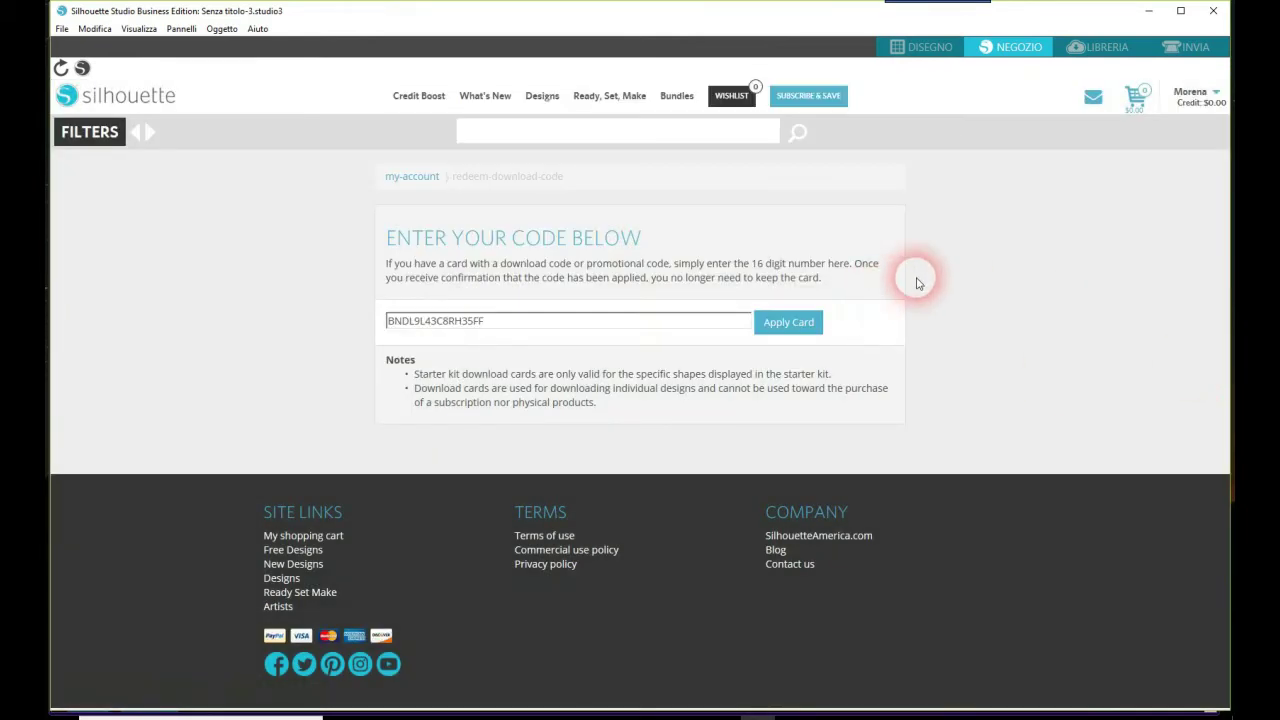
Step: Review the free $0.00 order listing the redeemed sticker designs, then switch to LIBRERIA
mouse_move(1143, 90)
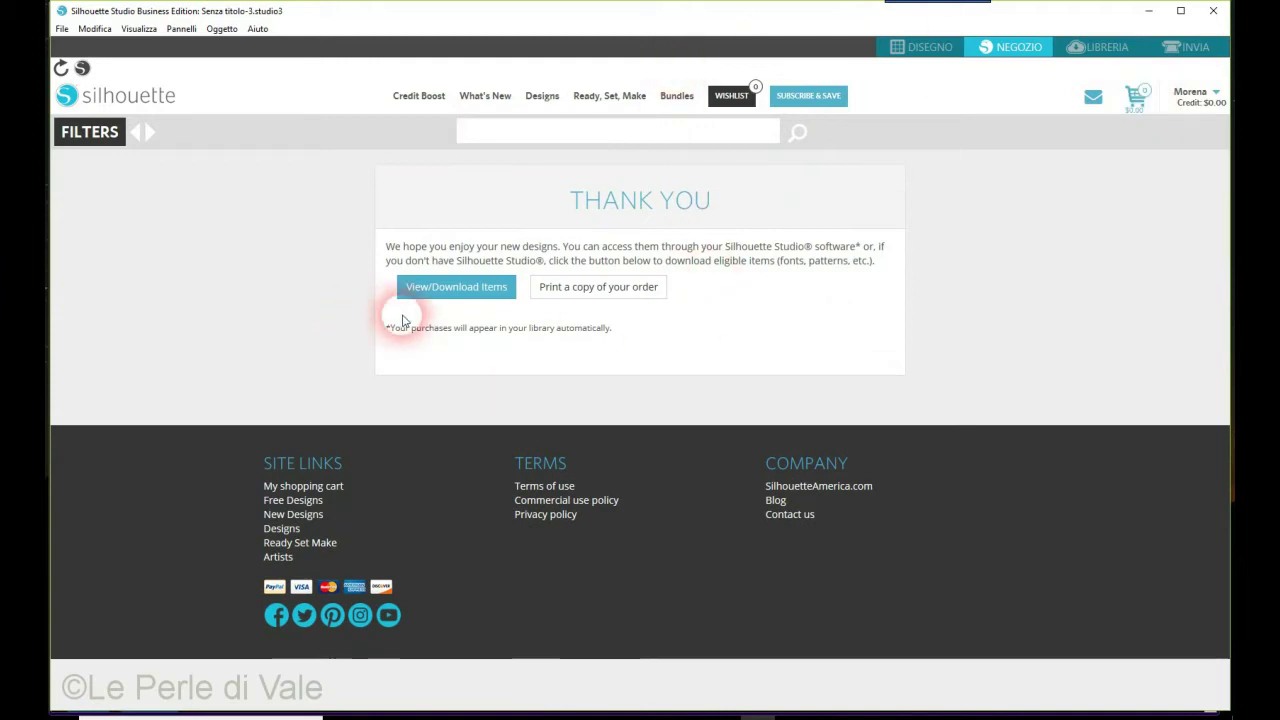
left_click(486, 287)
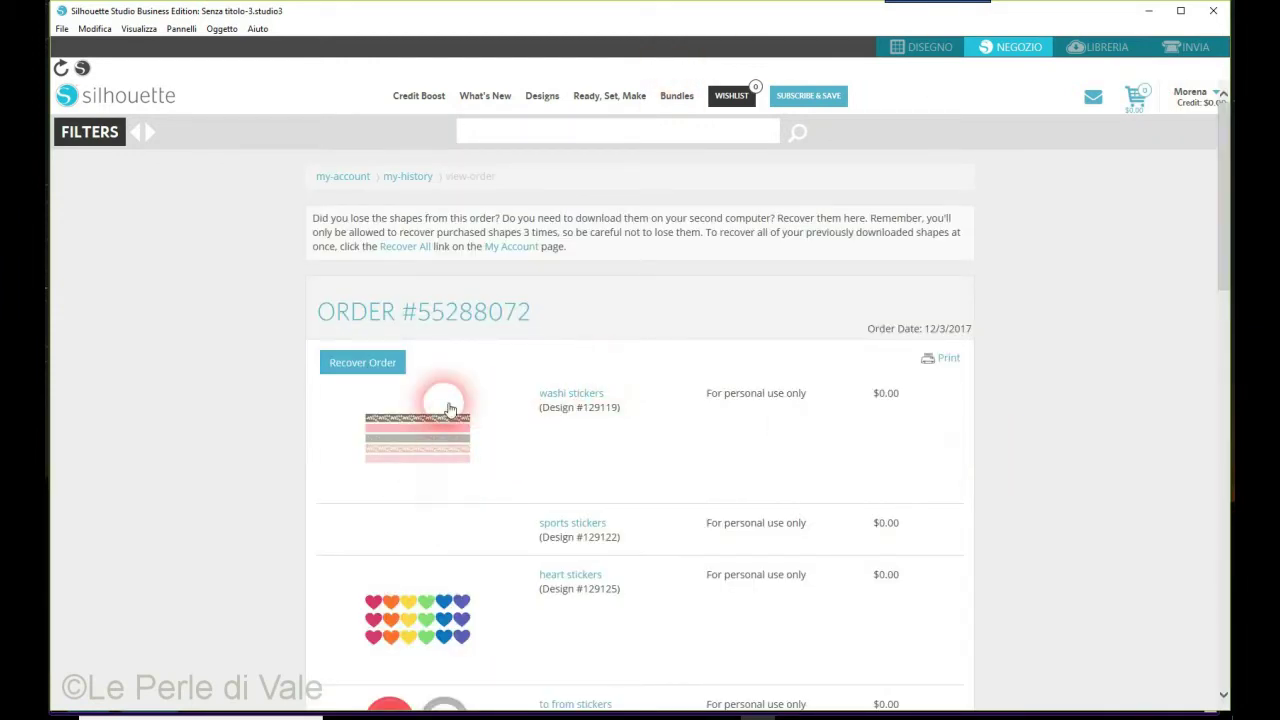
scroll(686, 491, "down", 6)
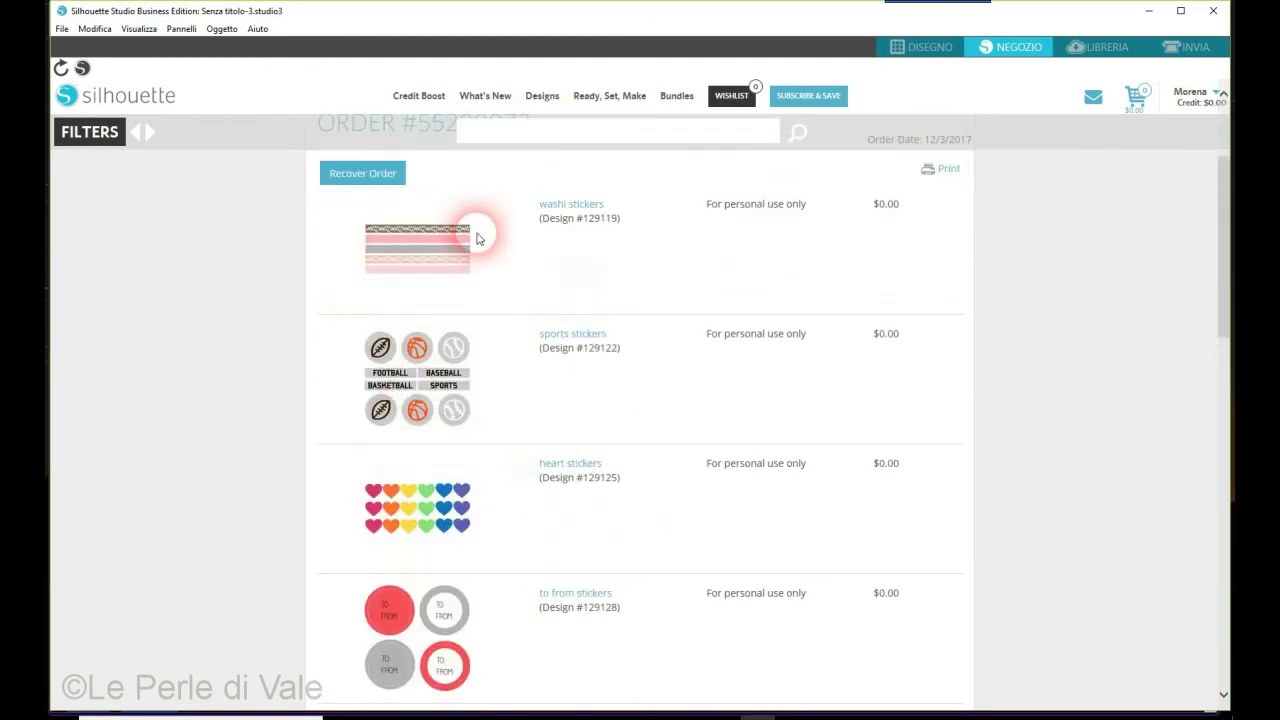
scroll(470, 583, "down", 9)
scroll(465, 593, "down", 1)
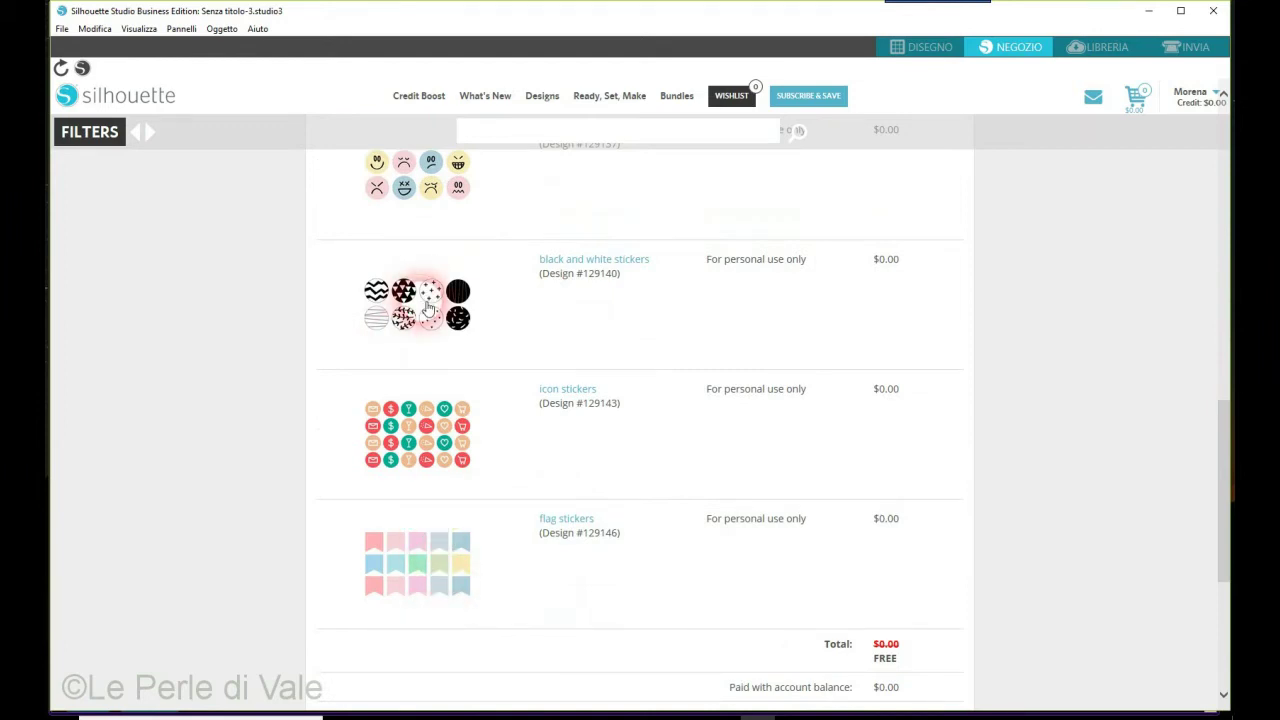
scroll(480, 320, "down", 3)
scroll(686, 300, "up", 3)
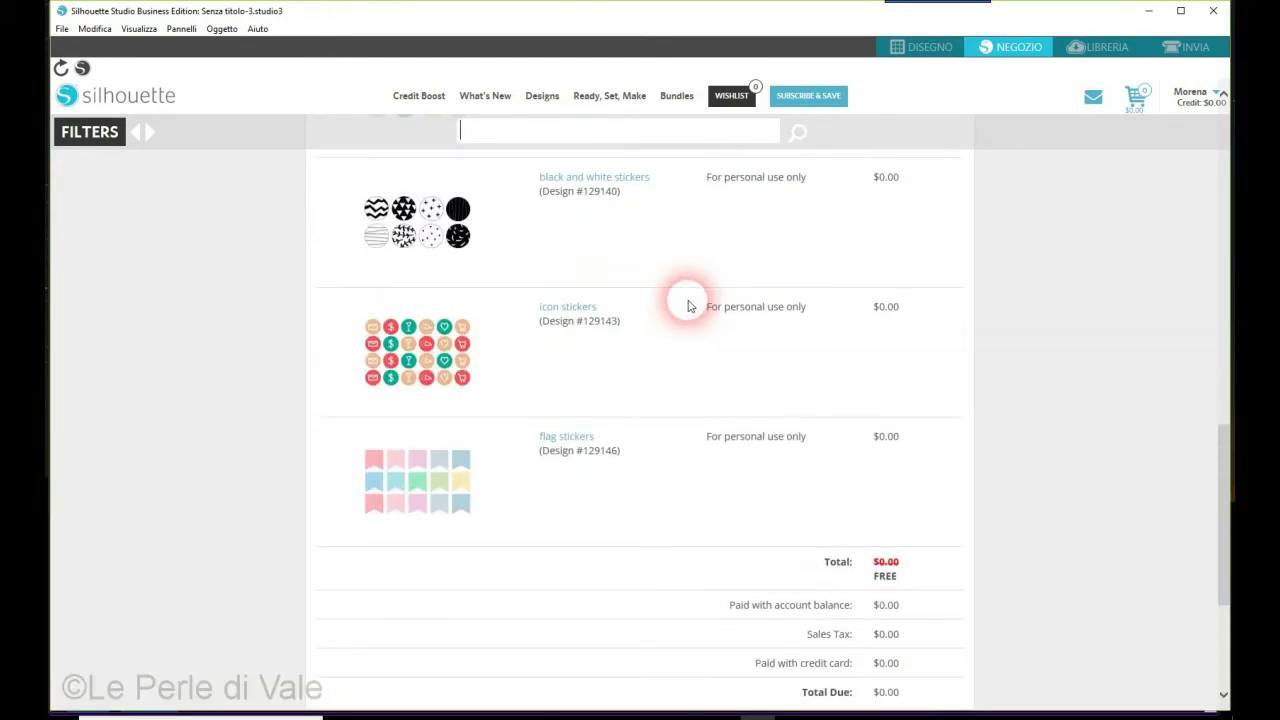
scroll(760, 440, "up", 5)
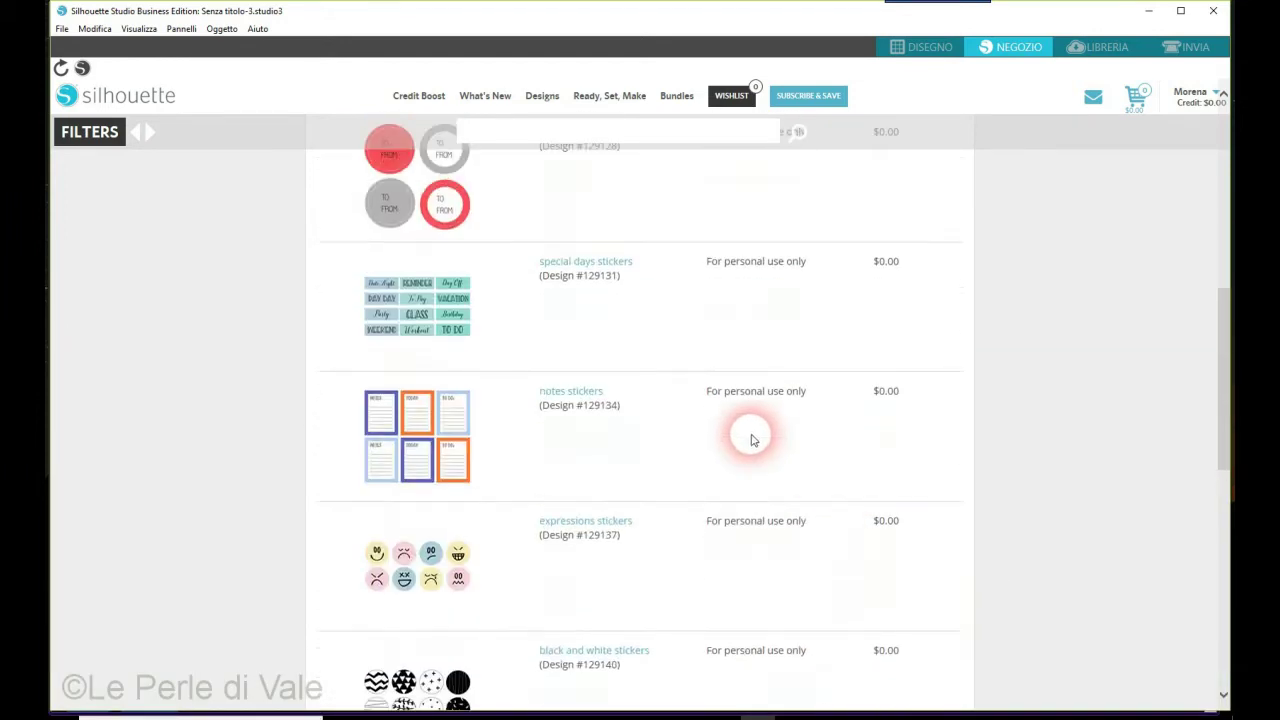
scroll(752, 440, "up", 7)
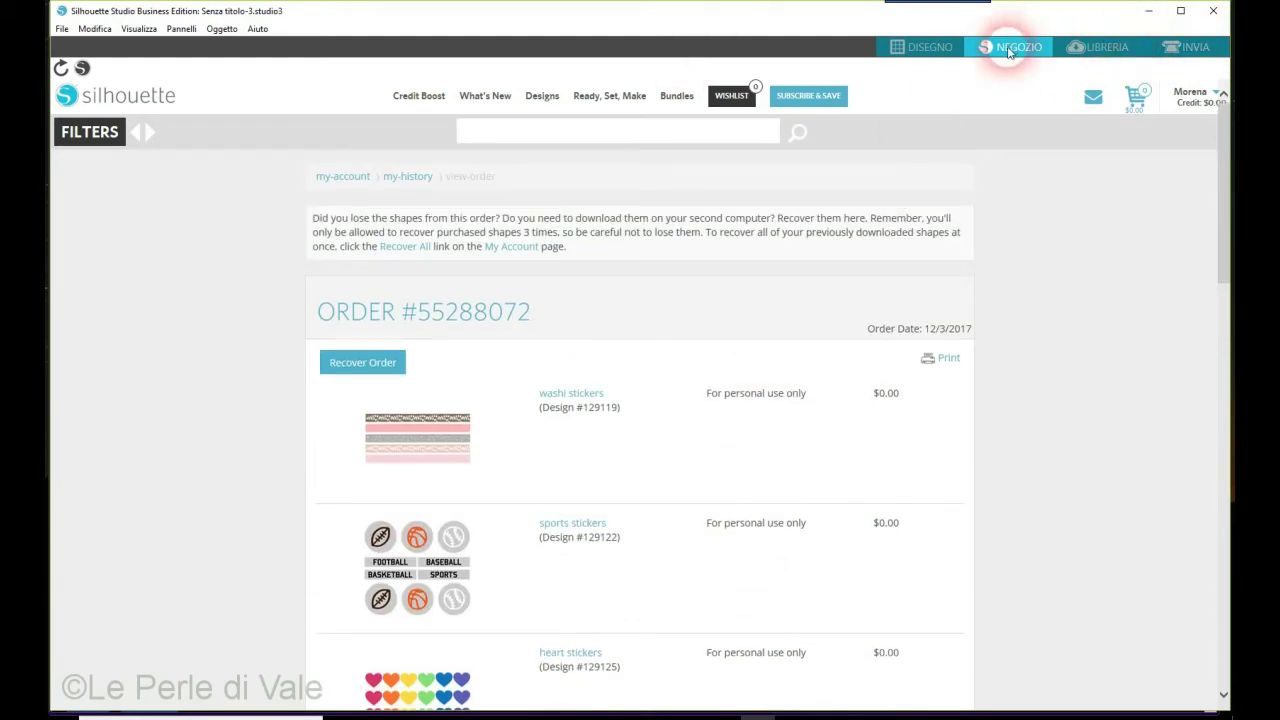
left_click(1120, 50)
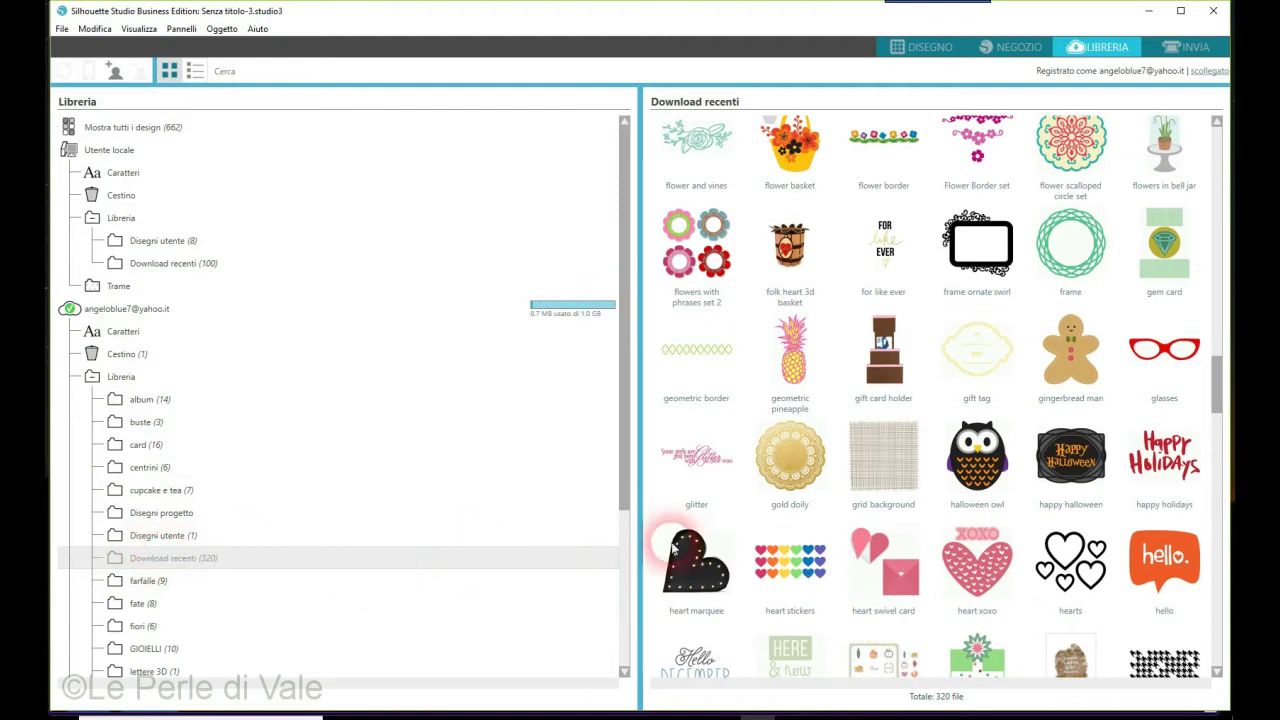
Step: Scroll through the Download recenti thumbnails, then go back to the blank DISEGNO page
scroll(1107, 620, "down", 1)
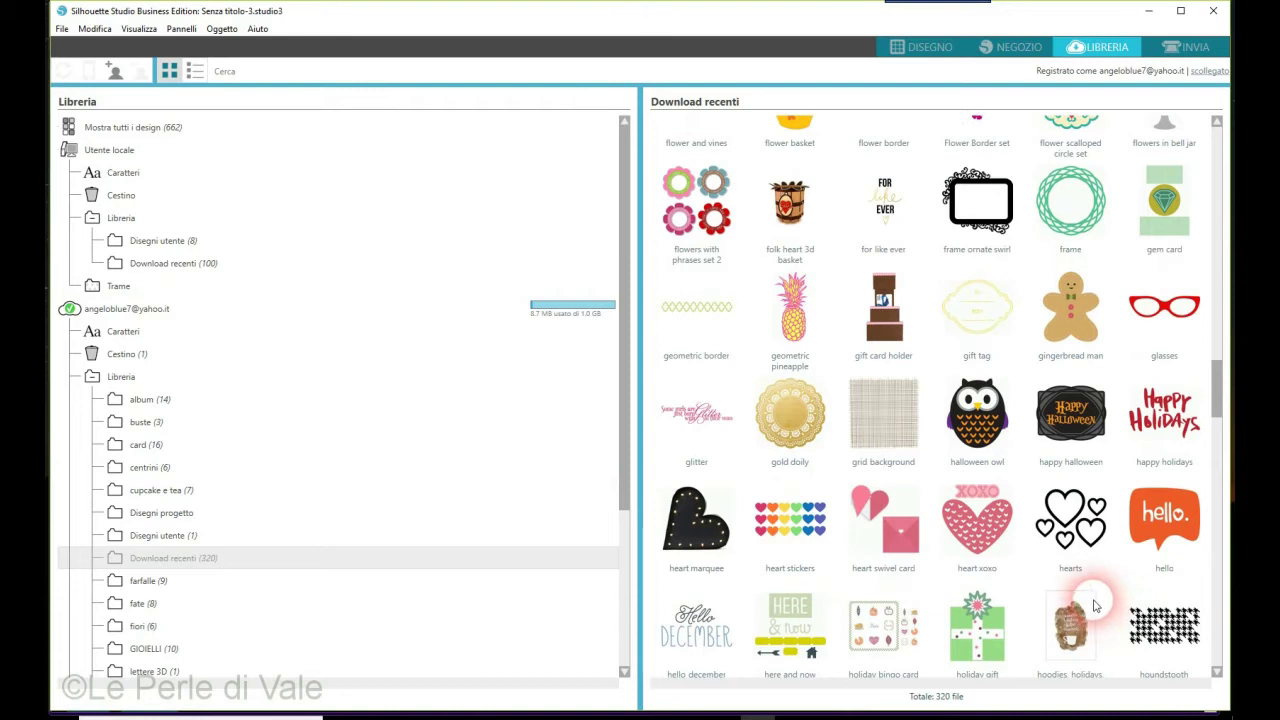
scroll(1095, 605, "down", 2)
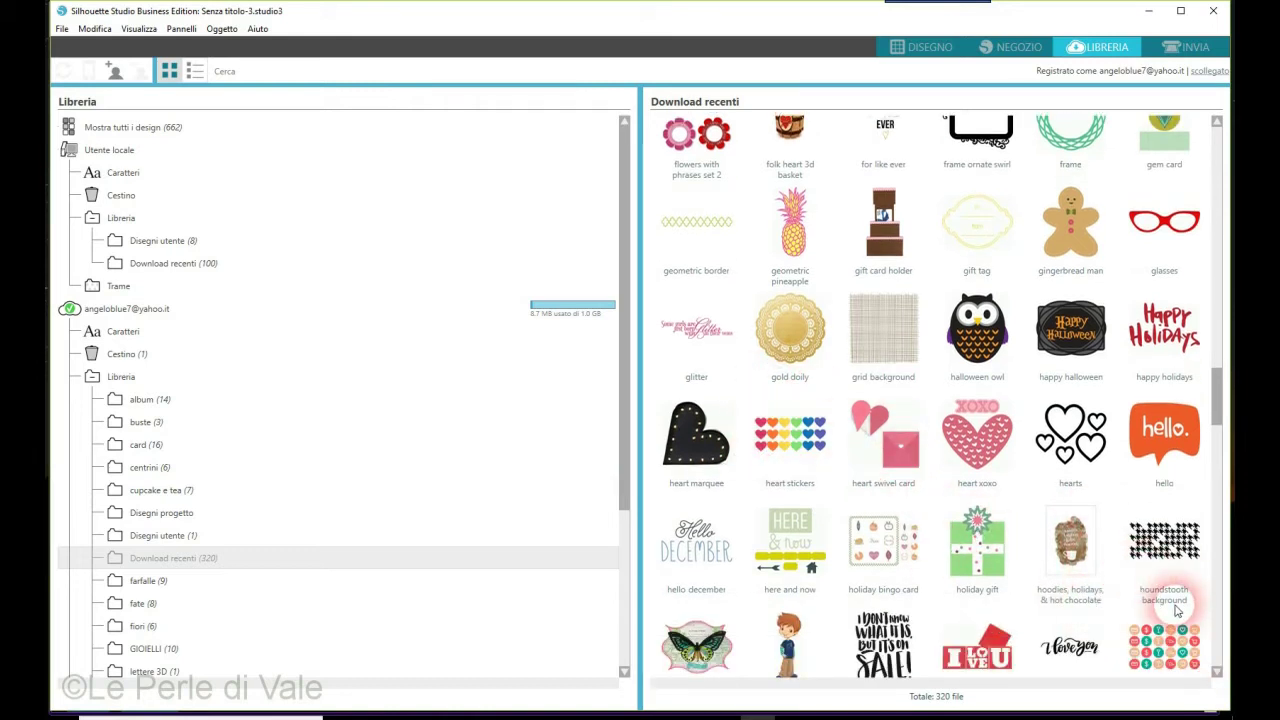
scroll(1177, 611, "down", 2)
scroll(1143, 624, "down", 1)
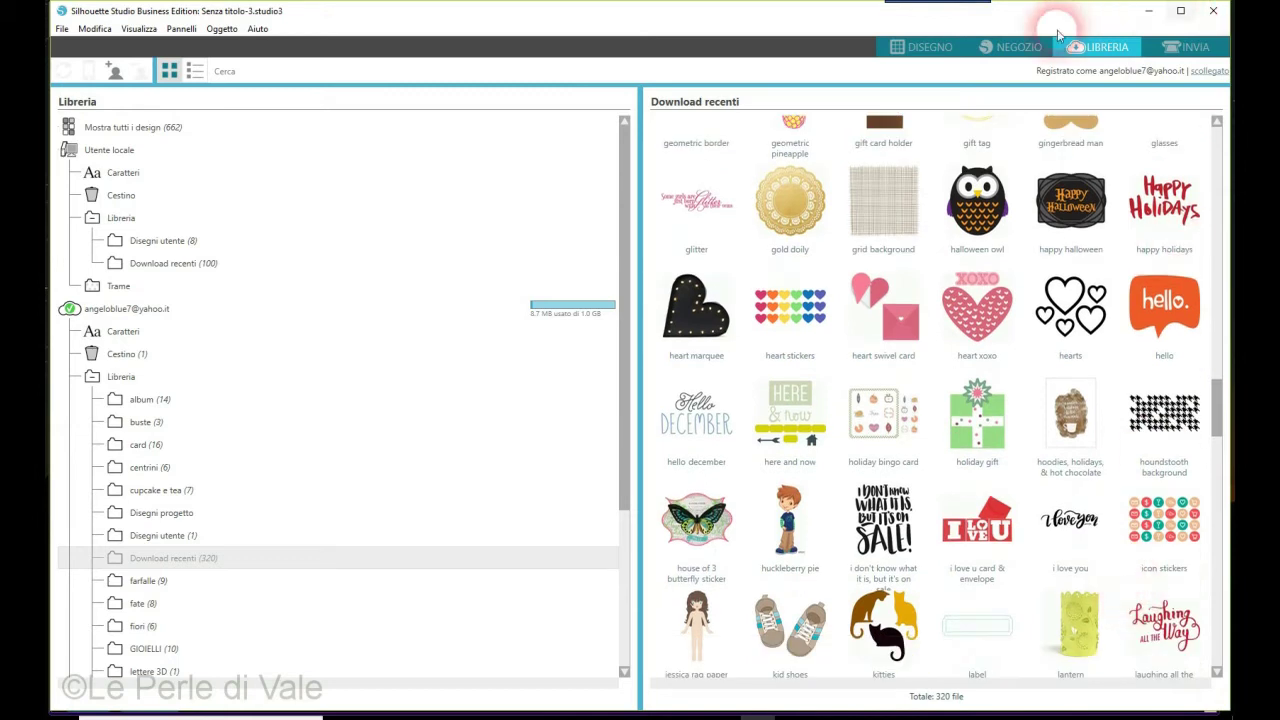
left_click(921, 47)
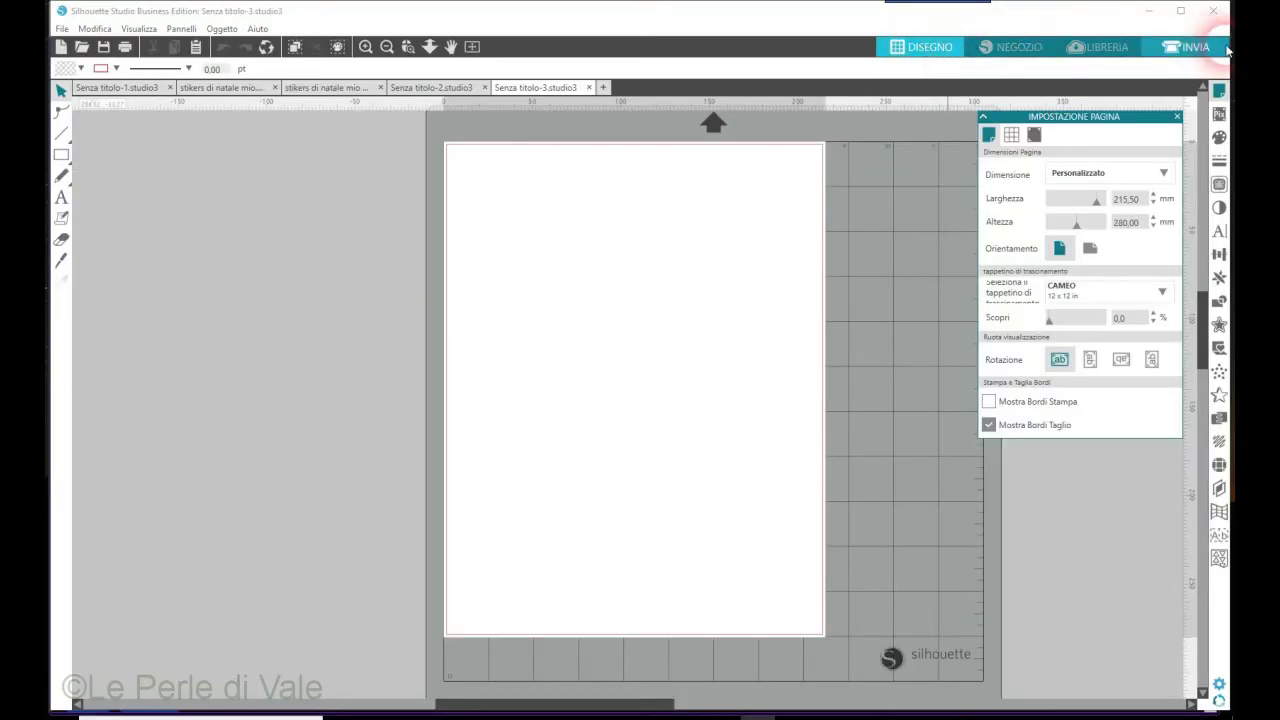
left_click(1107, 47)
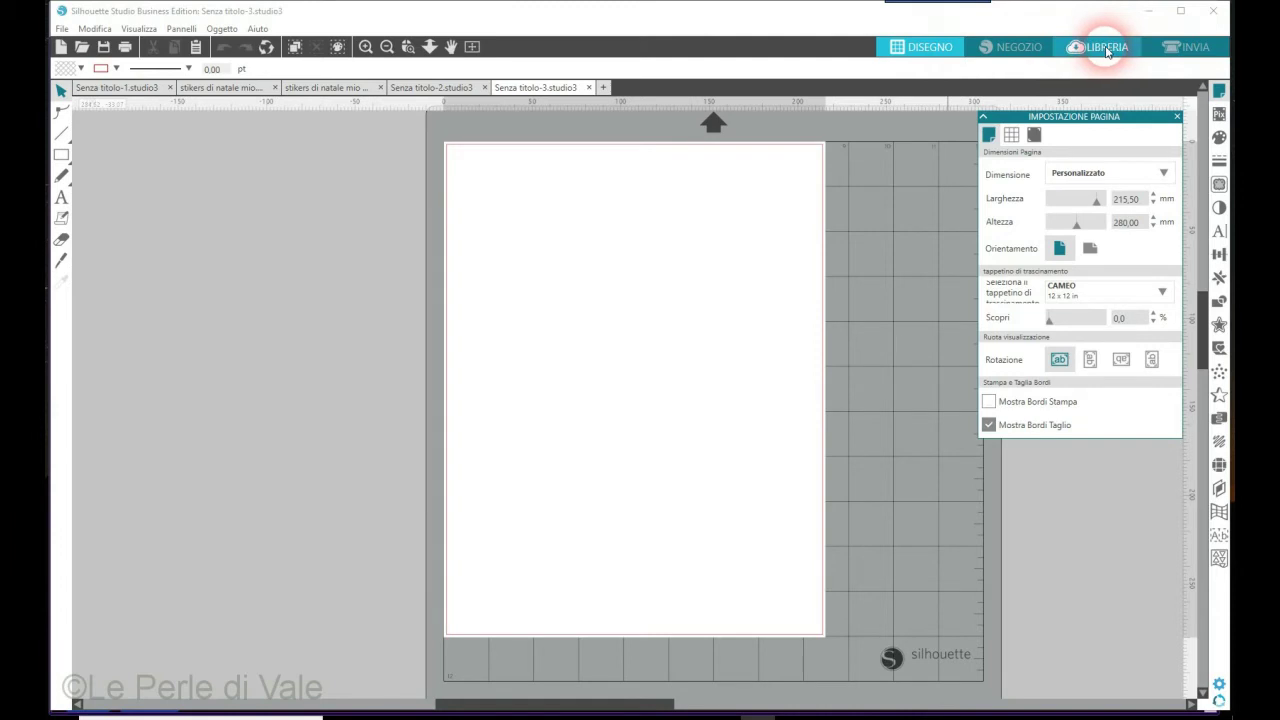
Step: Reopen the sticker order in NEGOZIO, scroll the list, then show Download recenti in LIBRERIA
left_click(1033, 47)
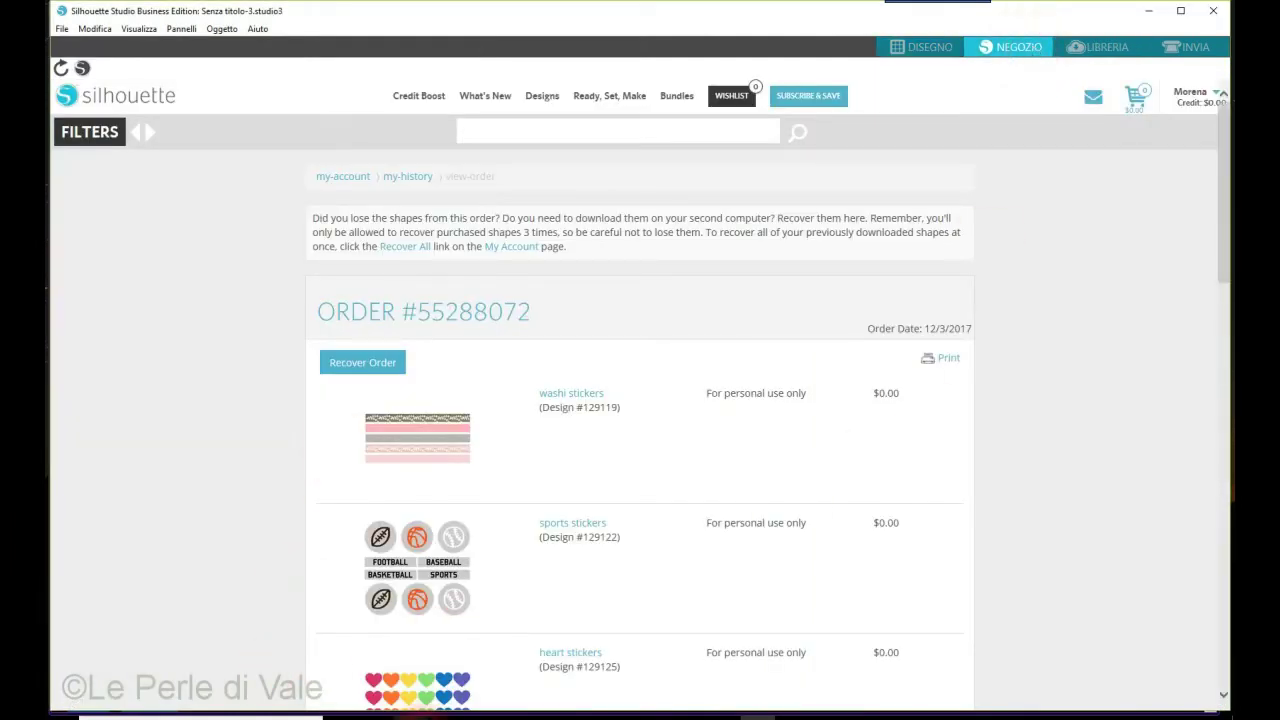
scroll(450, 442, "down", 8)
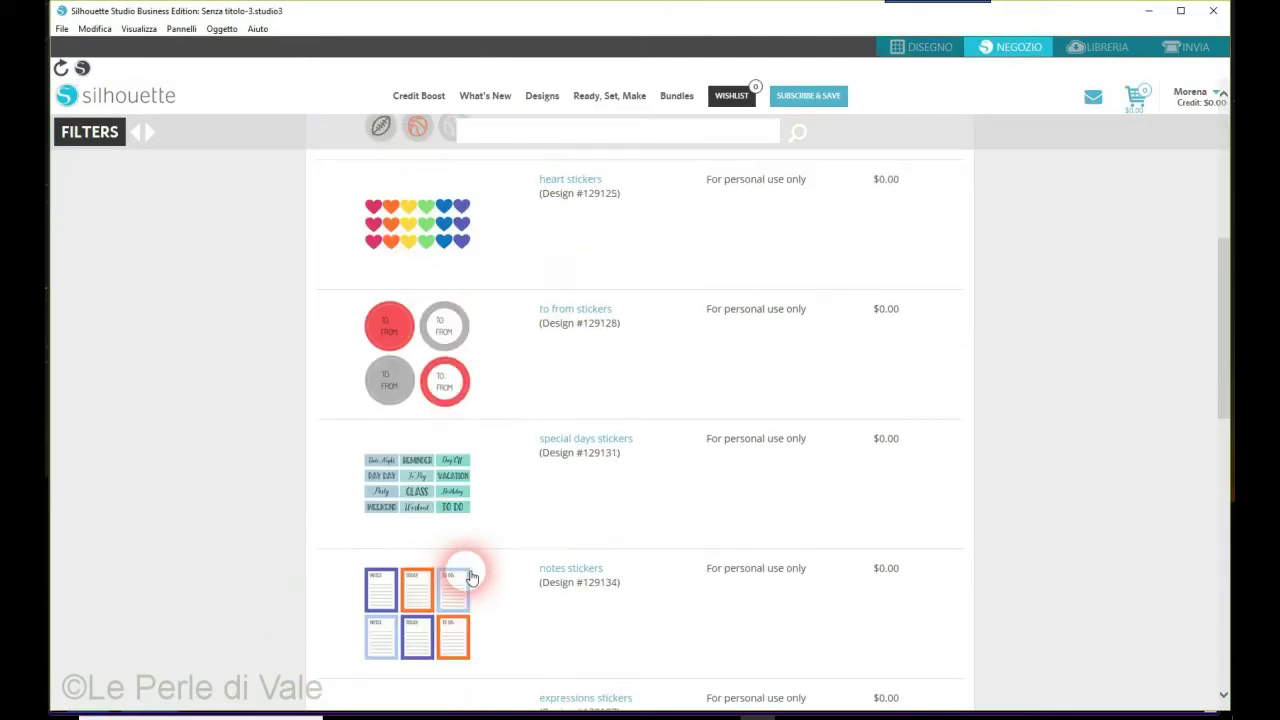
scroll(480, 540, "down", 3)
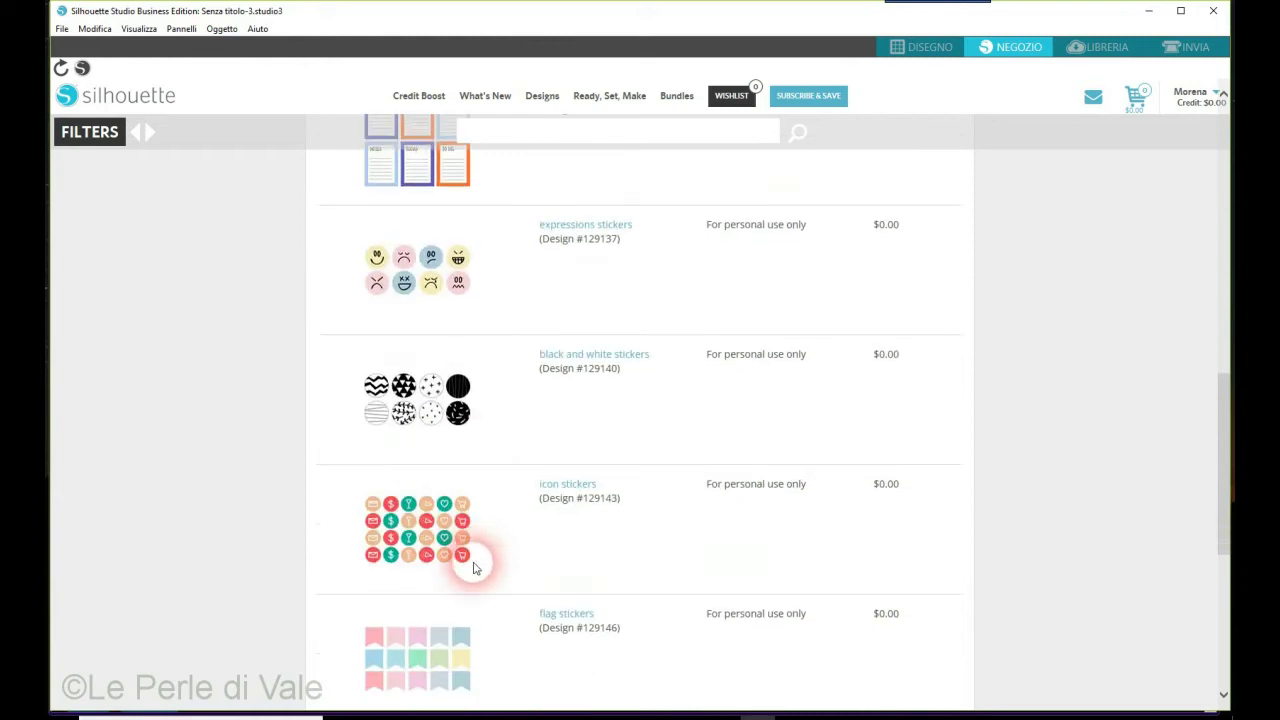
left_click(1097, 52)
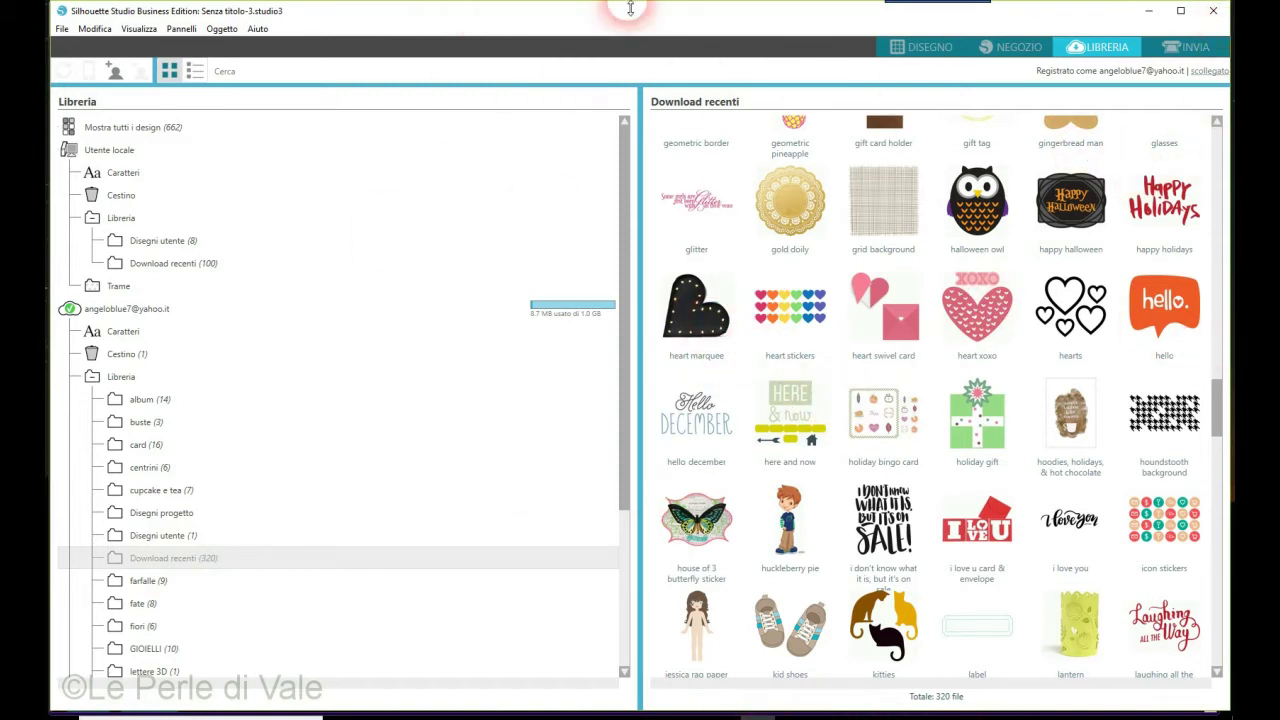
Step: Back in DISEGNO, switch to the Senza titolo-1 document and then back to Senza titolo-3
left_click(926, 48)
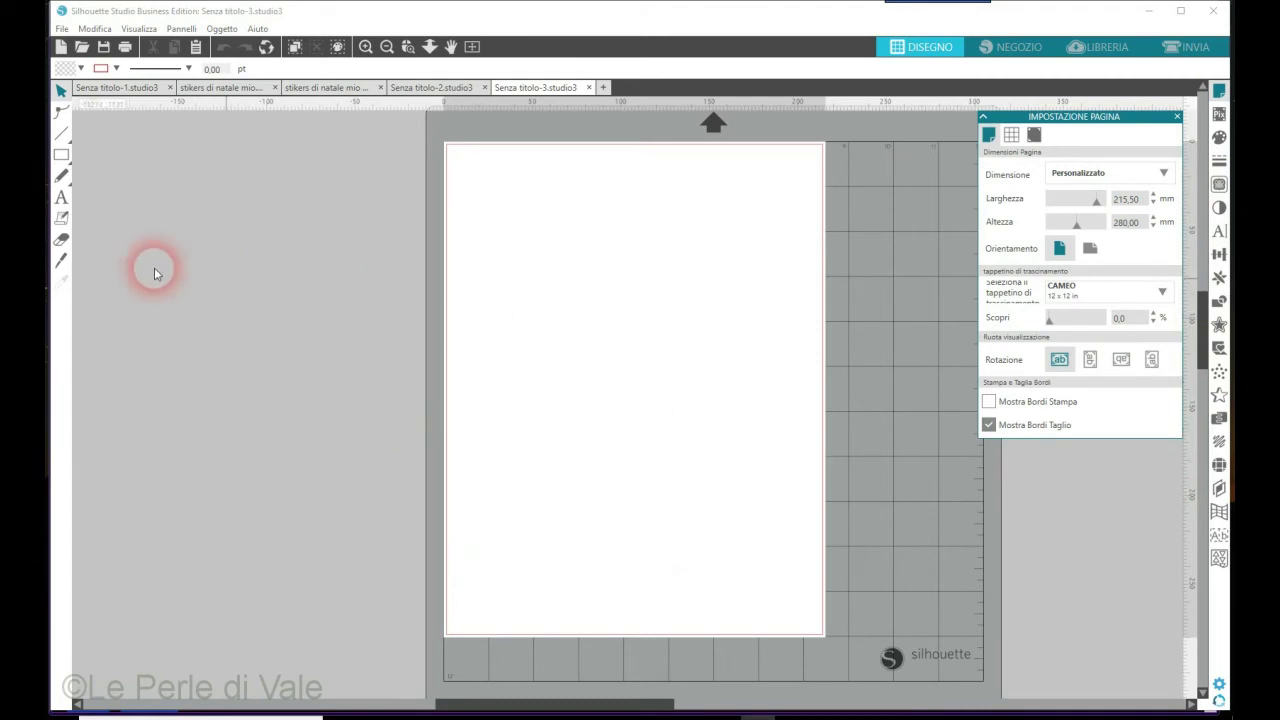
left_click(98, 88)
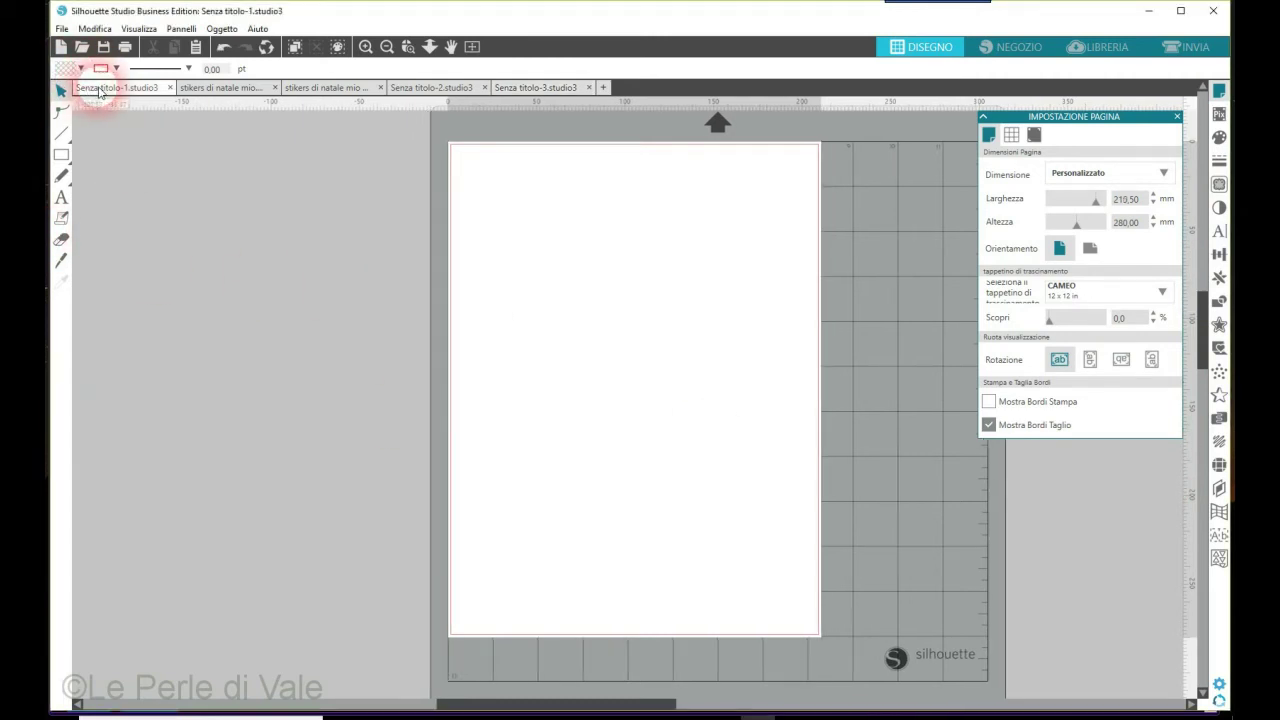
left_click(537, 88)
Step: Pick the stikers di natale mio project from File > Apri recenti
left_click(68, 30)
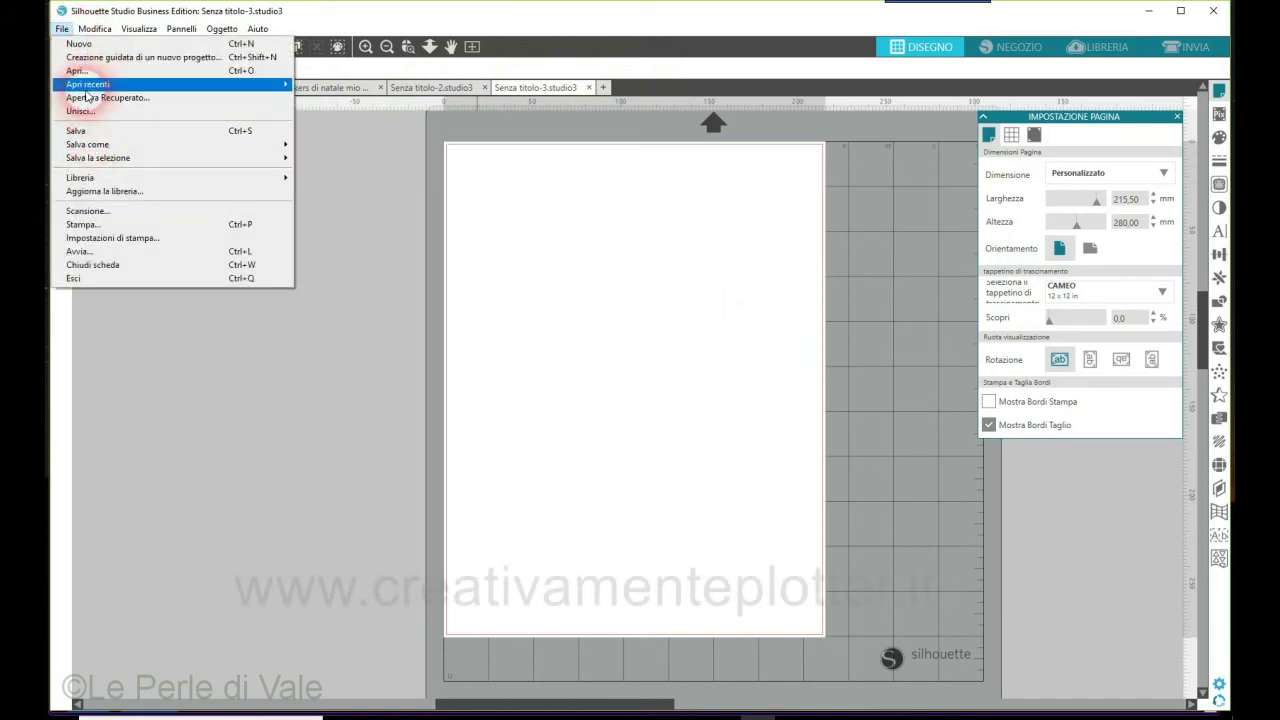
mouse_move(91, 85)
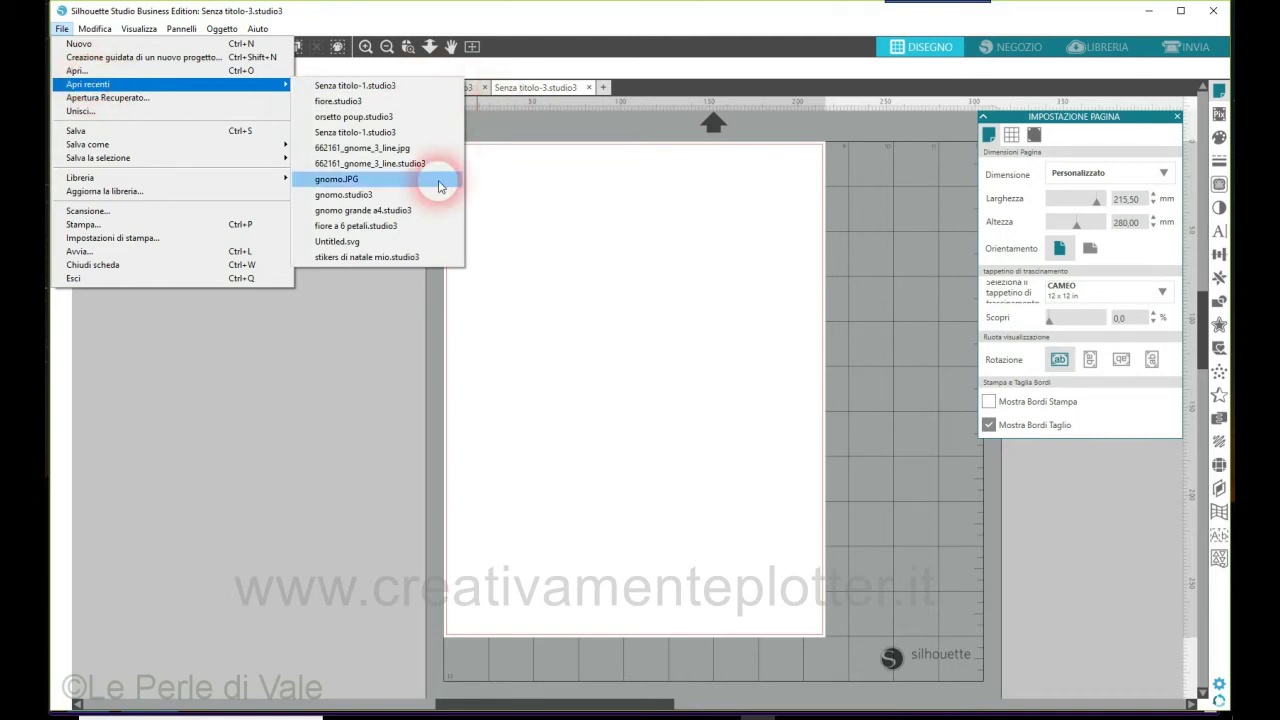
left_click(362, 258)
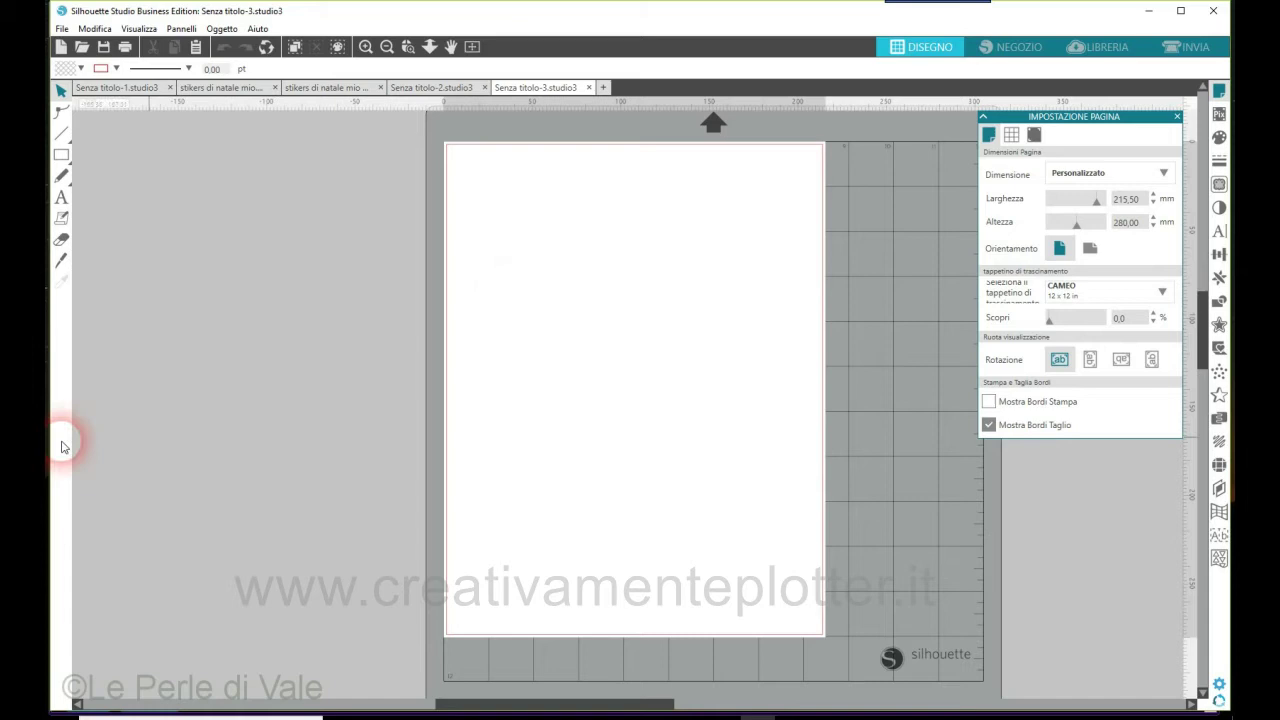
left_click(62, 28)
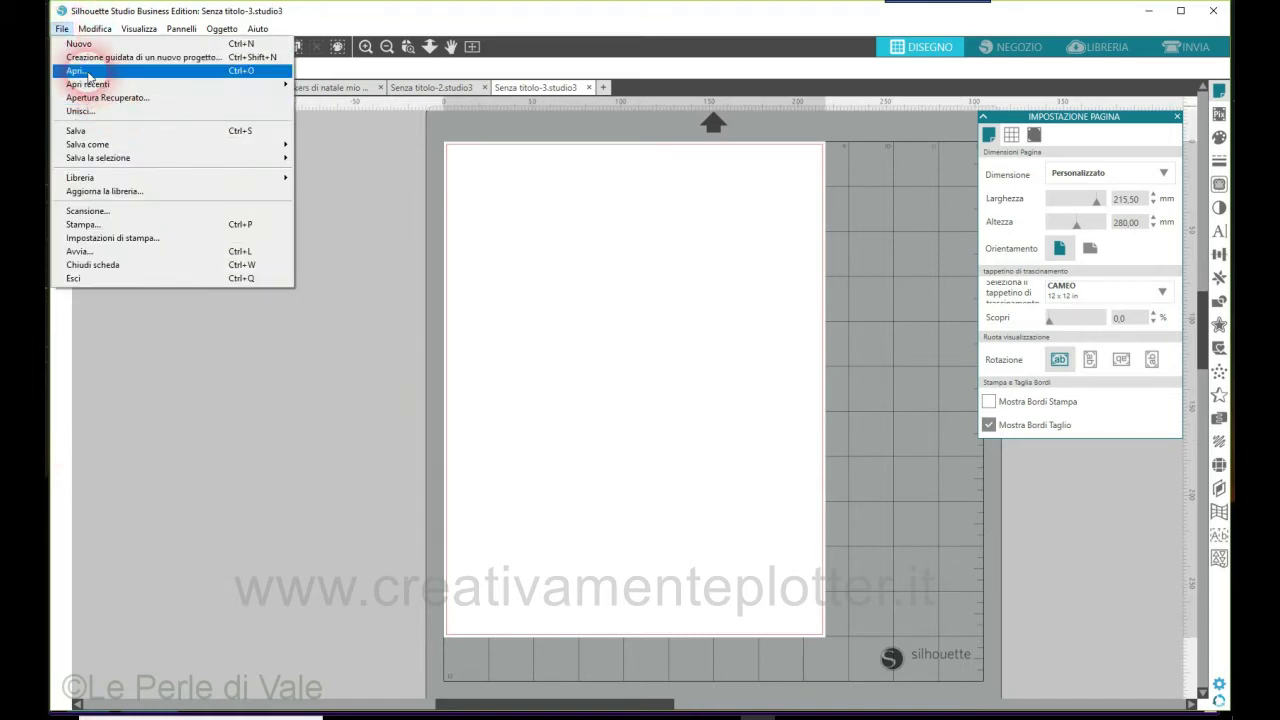
Step: Use File > Apri to open the stikers di natale mio file from the file per silhouette folder
left_click(76, 70)
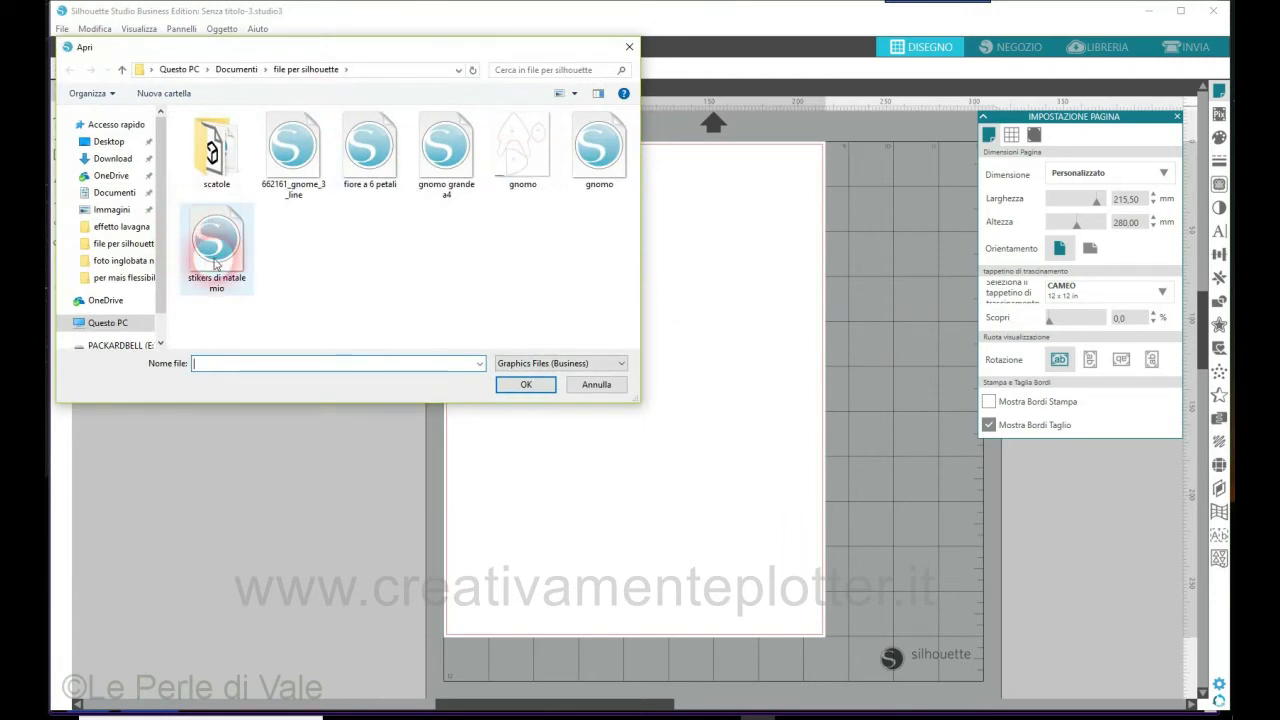
double_click(216, 248)
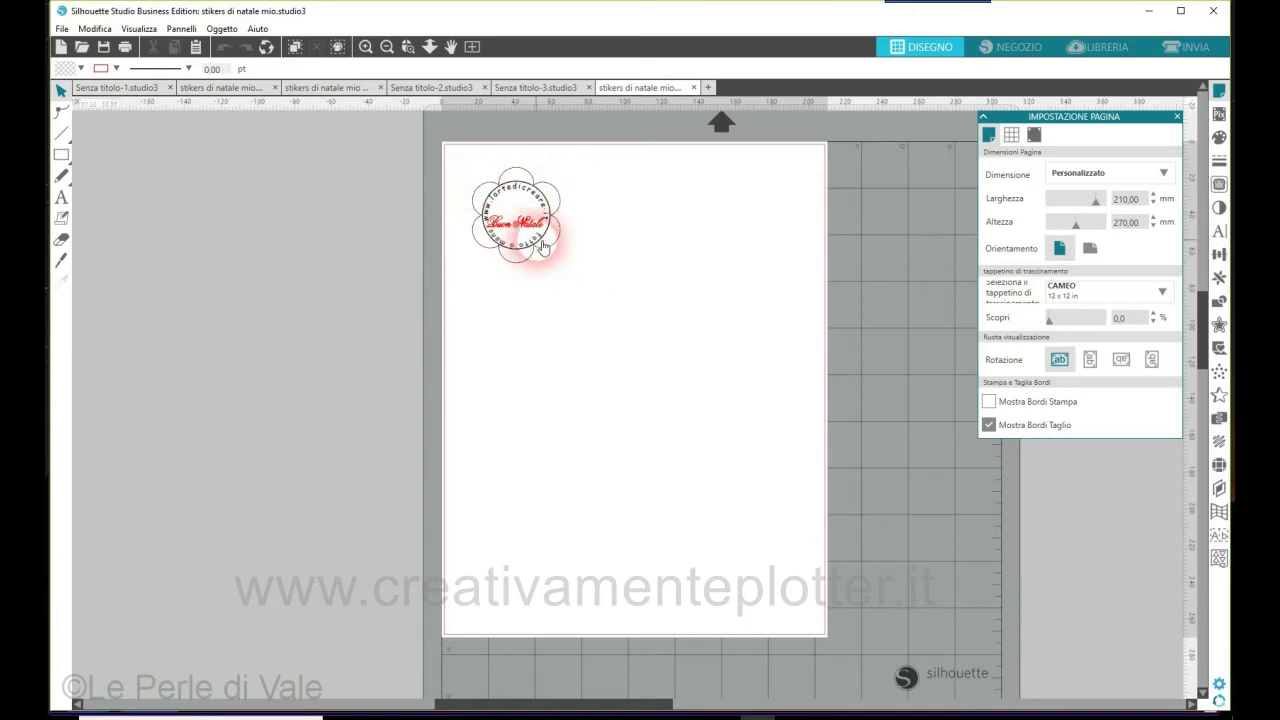
Step: Ungroup the Buon Natale flower sticker and move one circle piece above the flower
left_click_drag(558, 247, 629, 249)
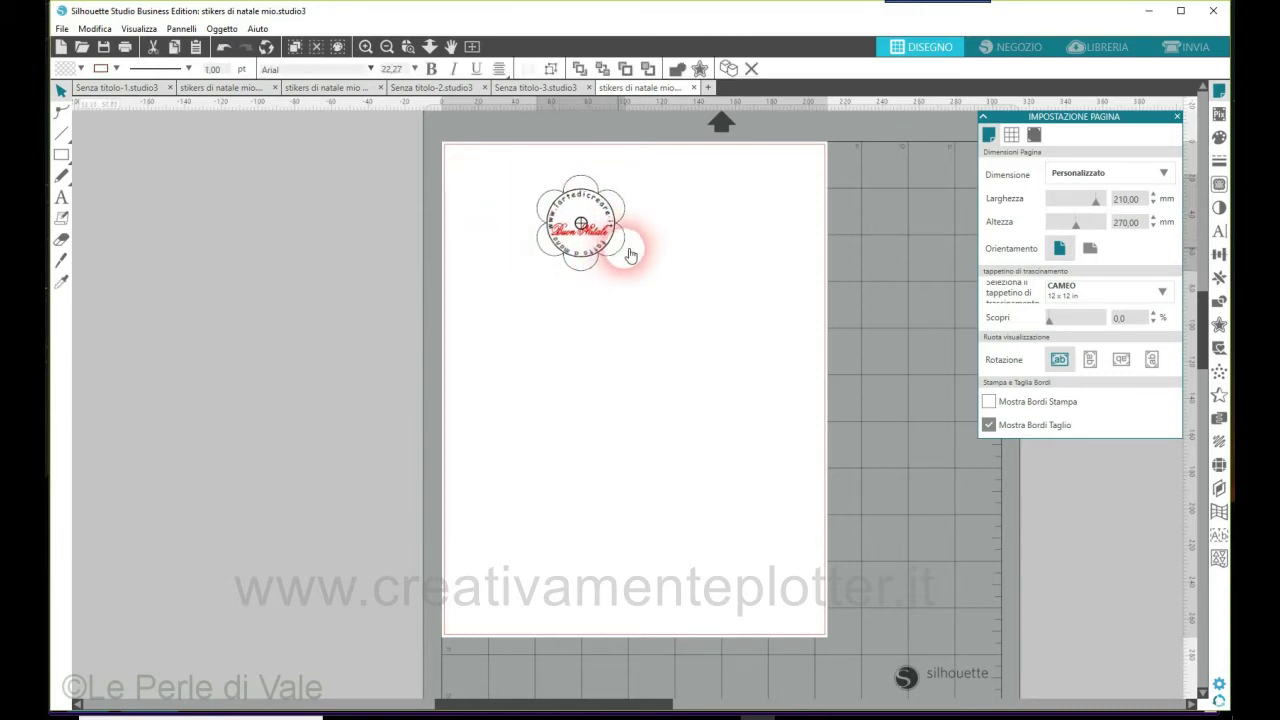
left_click_drag(491, 171, 621, 258)
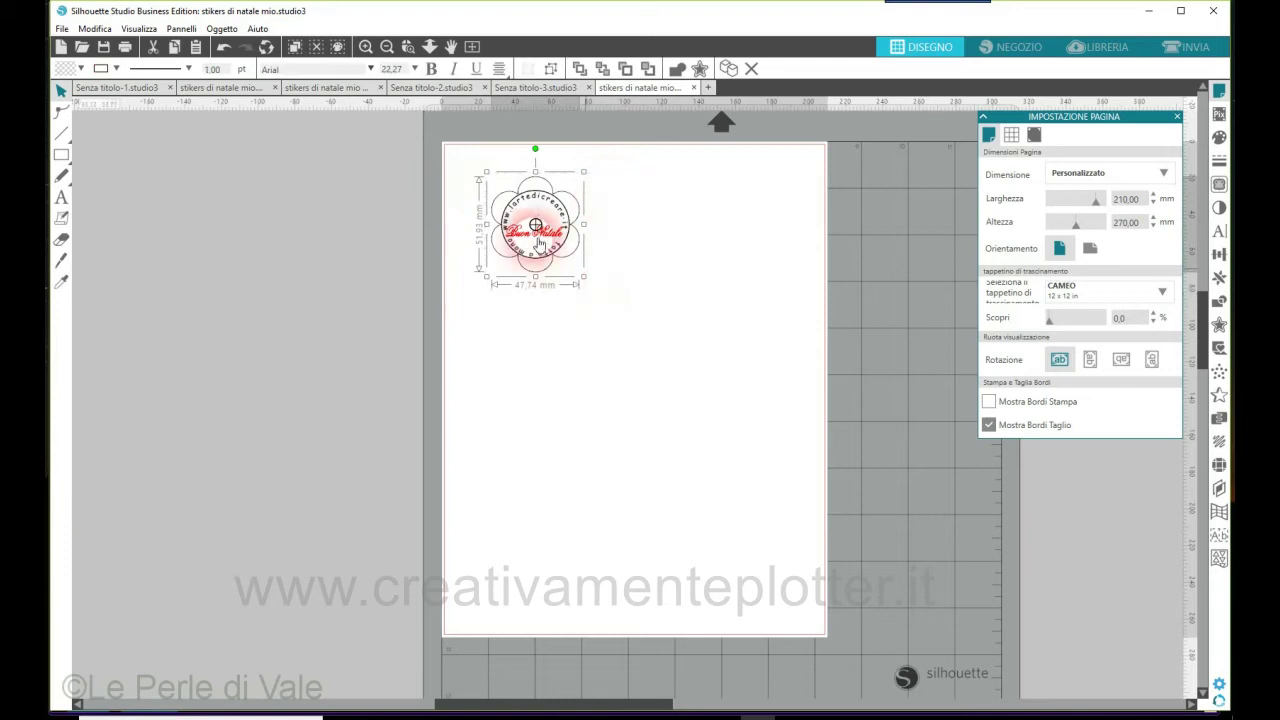
right_click(566, 394)
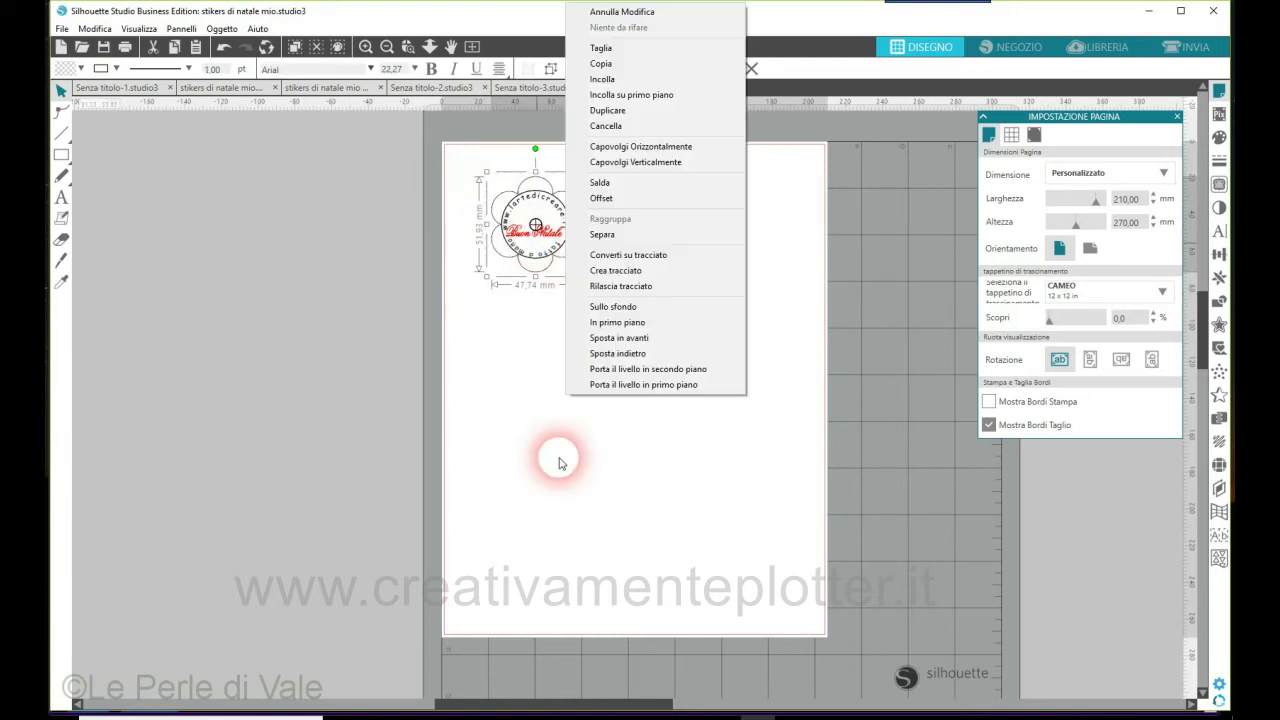
left_click(605, 236)
left_click(609, 268)
left_click_drag(546, 272, 538, 231)
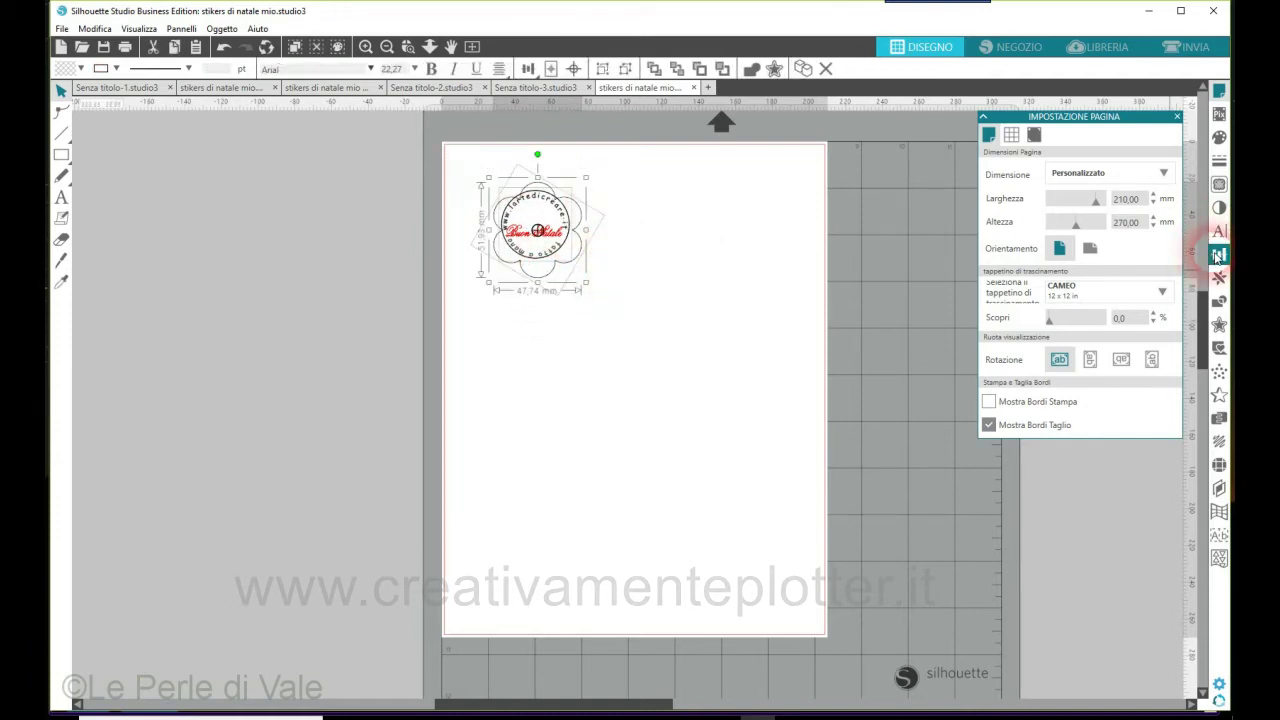
Step: Align the circle text to the flower's horizontal and vertical centre in the Trasforma panel
left_click(1216, 256)
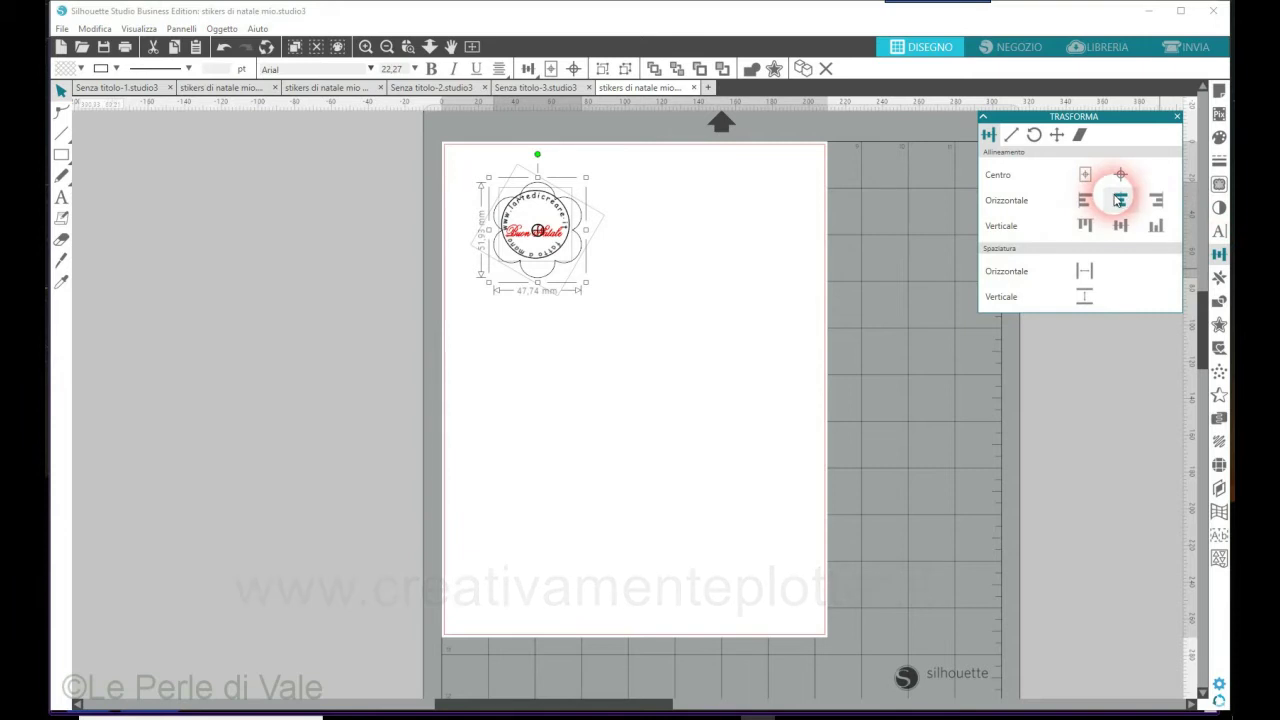
left_click(1119, 200)
left_click(1120, 225)
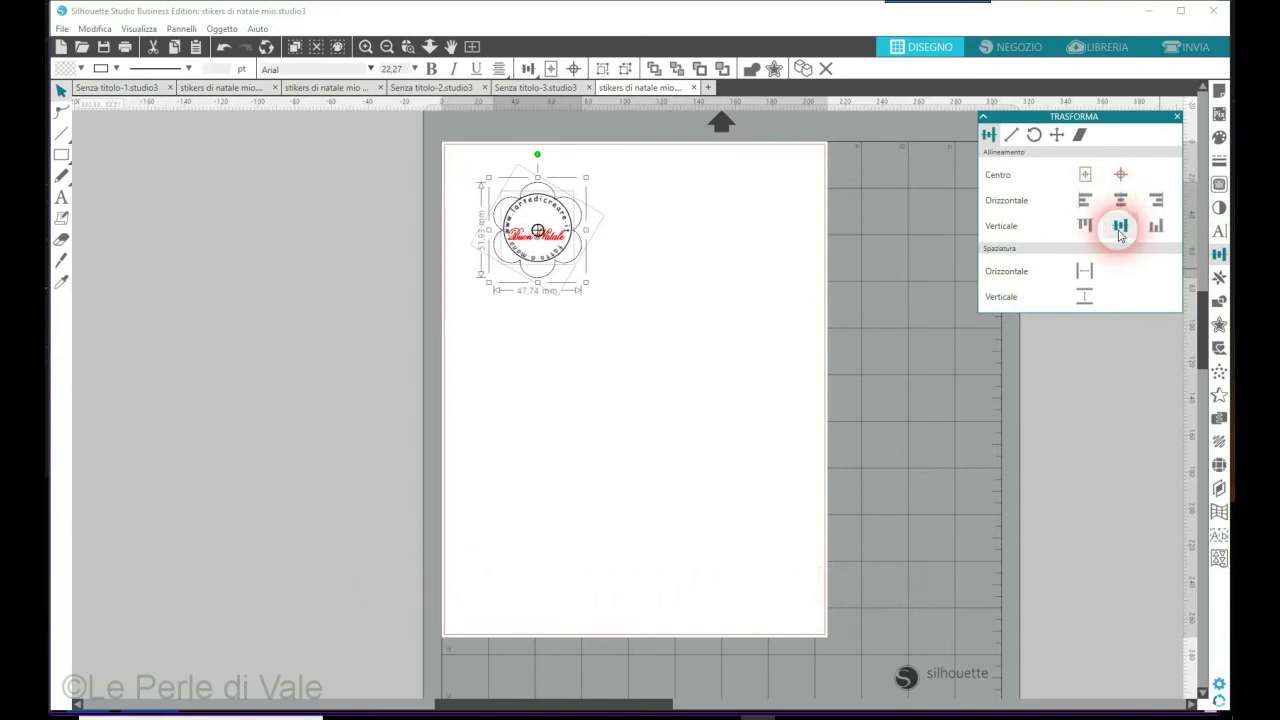
left_click(585, 312)
left_click_drag(486, 183, 527, 259)
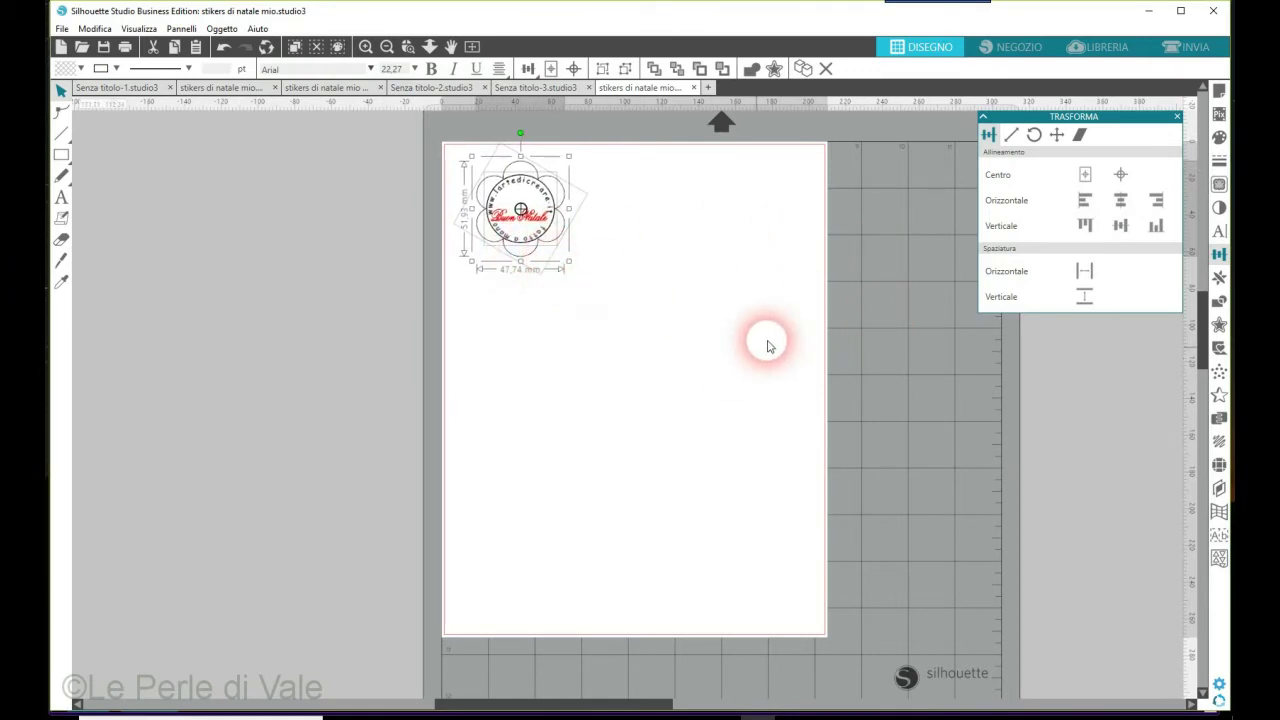
left_click(832, 342)
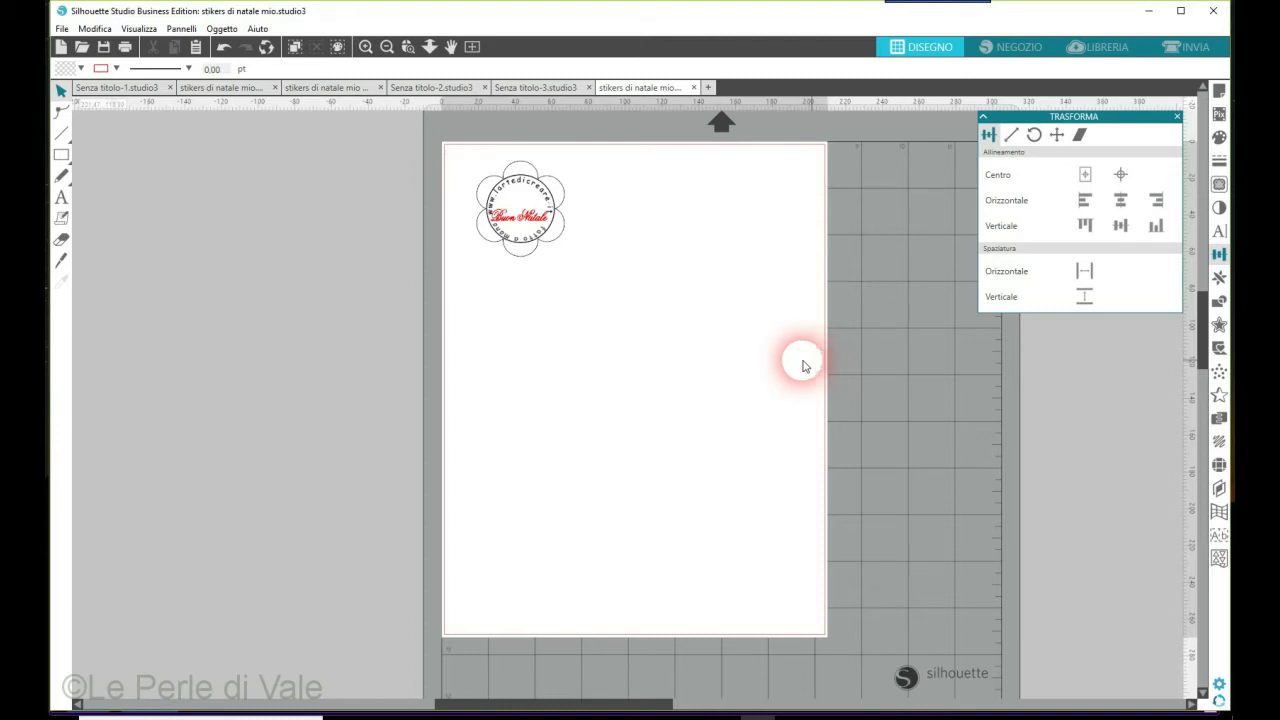
Step: Change the page size from 210 × 270 to 215,50 × 280,00 mm in Impostazione Pagina
left_click(1221, 92)
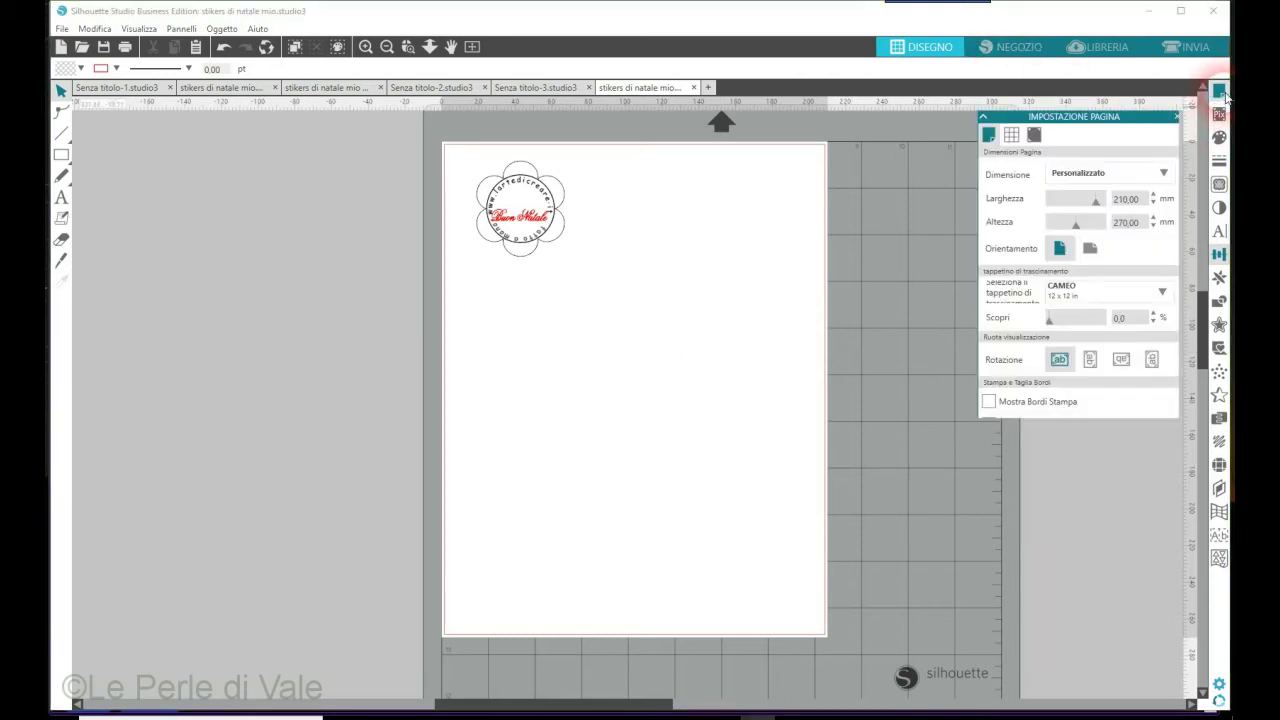
left_click(1127, 200)
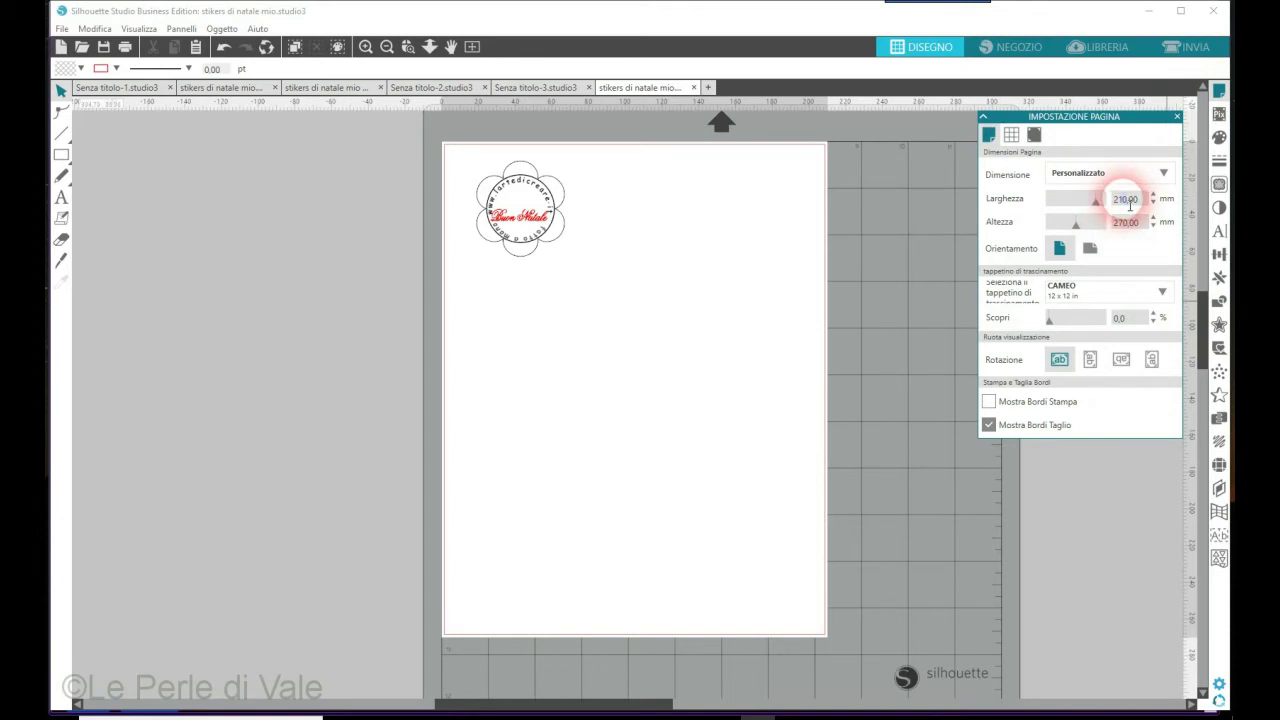
left_click(1155, 203)
left_click(1128, 201)
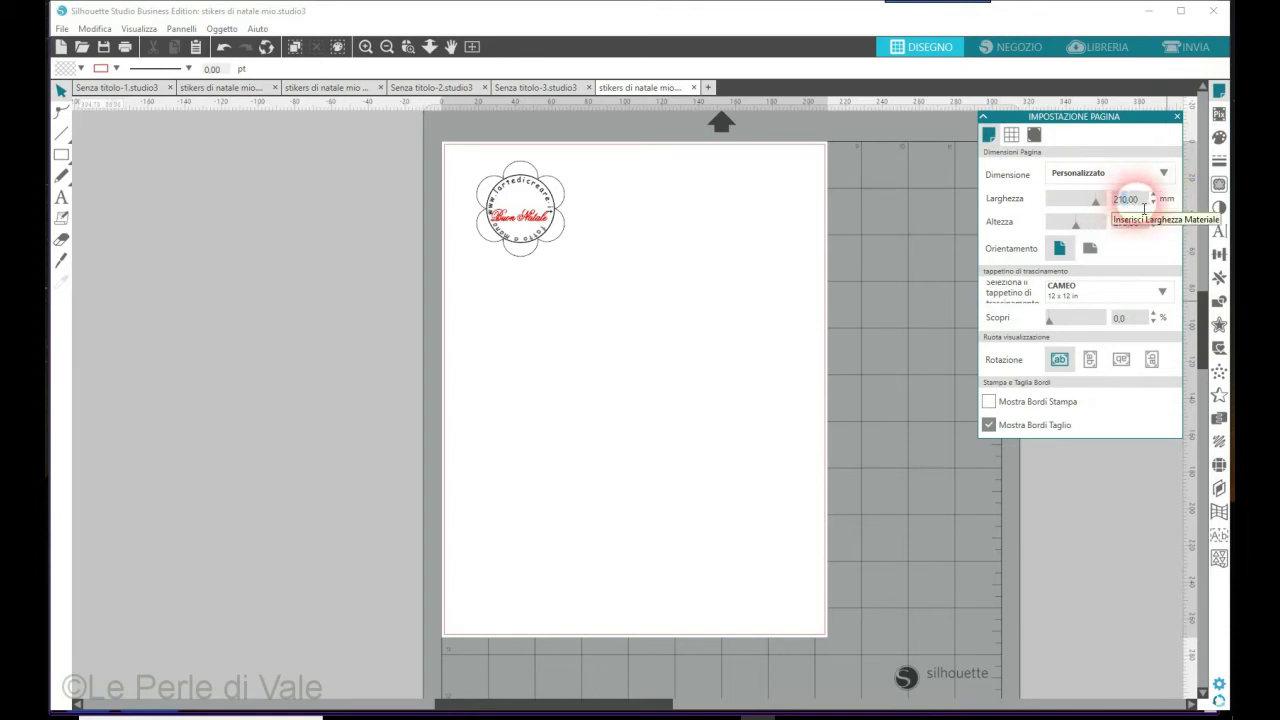
left_click(1150, 223)
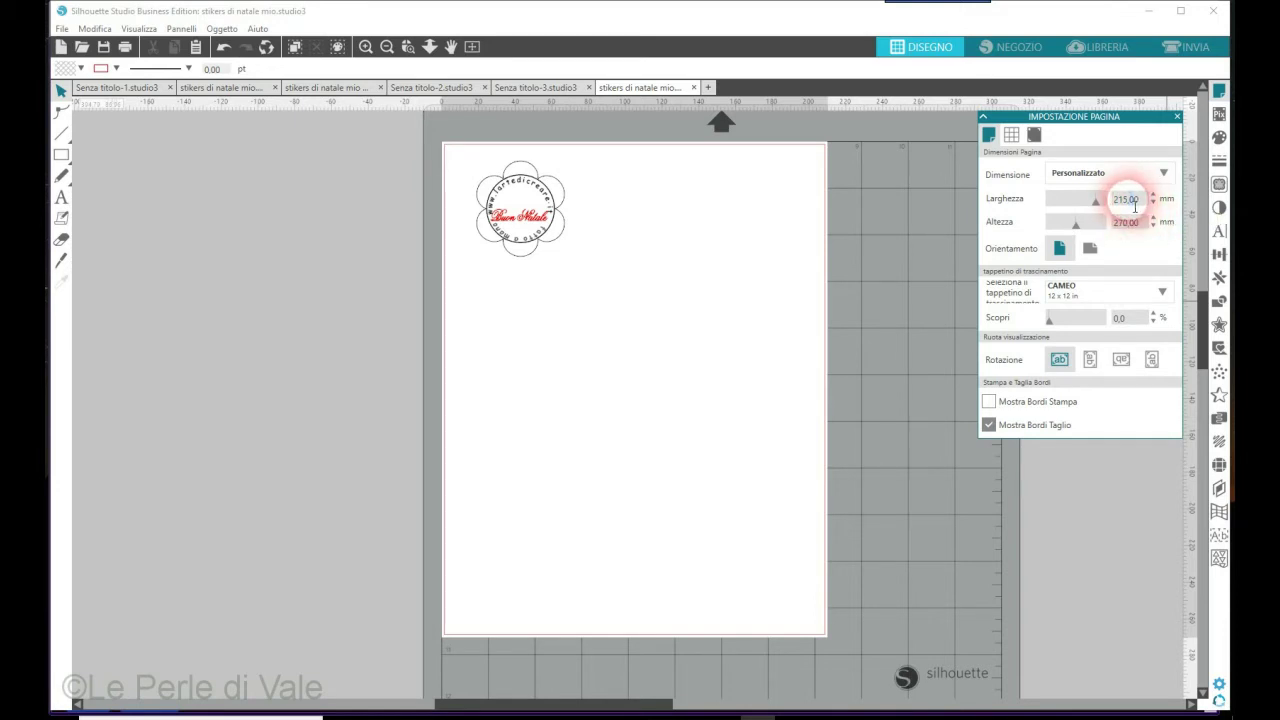
left_click(1140, 223)
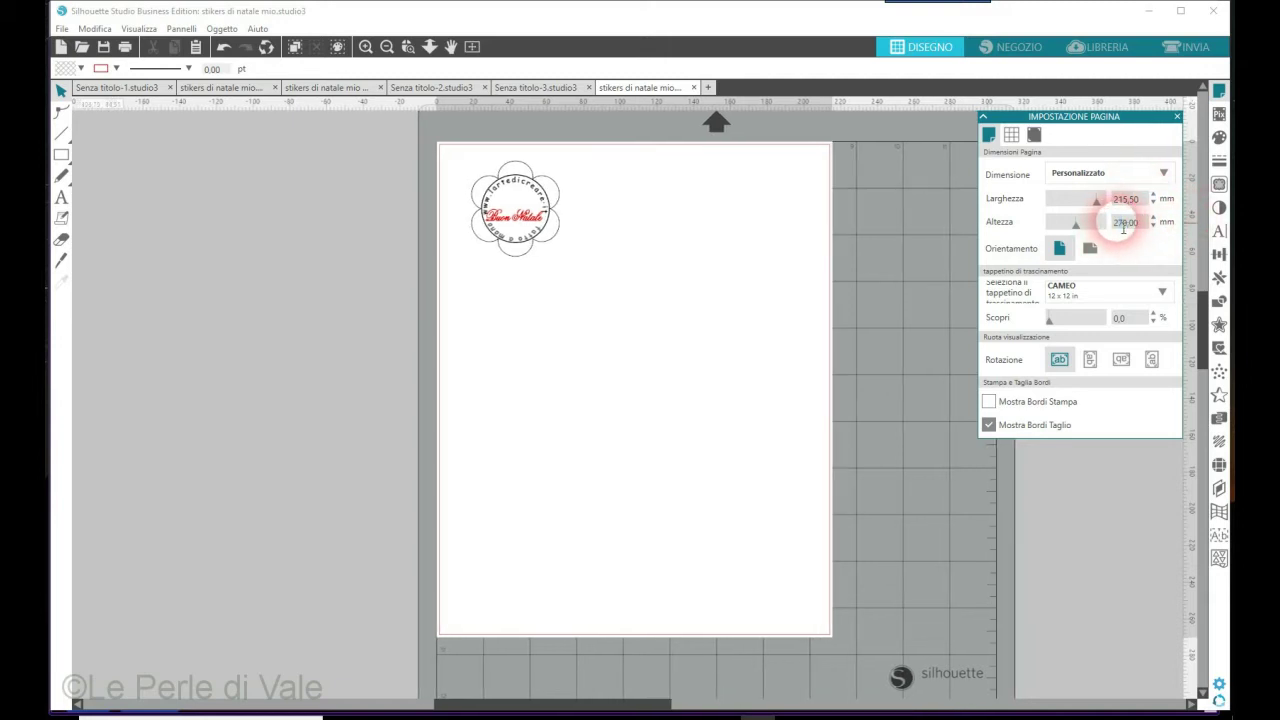
left_click(1200, 233)
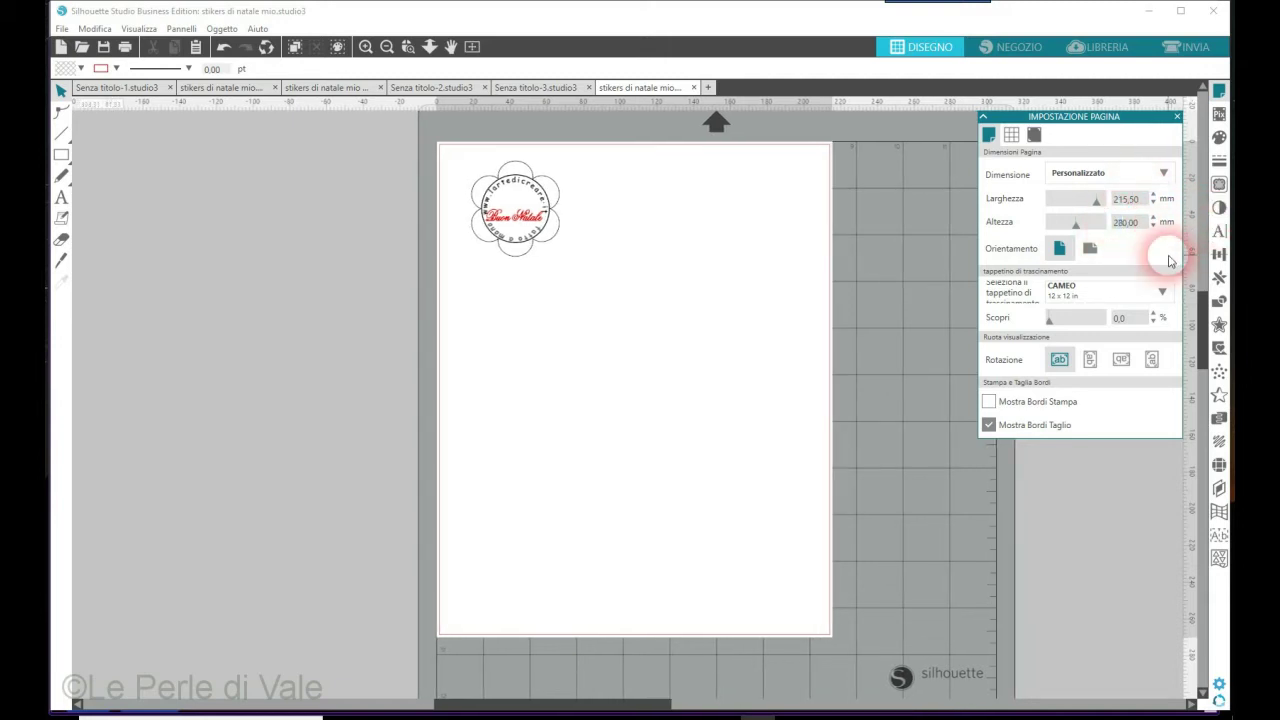
left_click(789, 309)
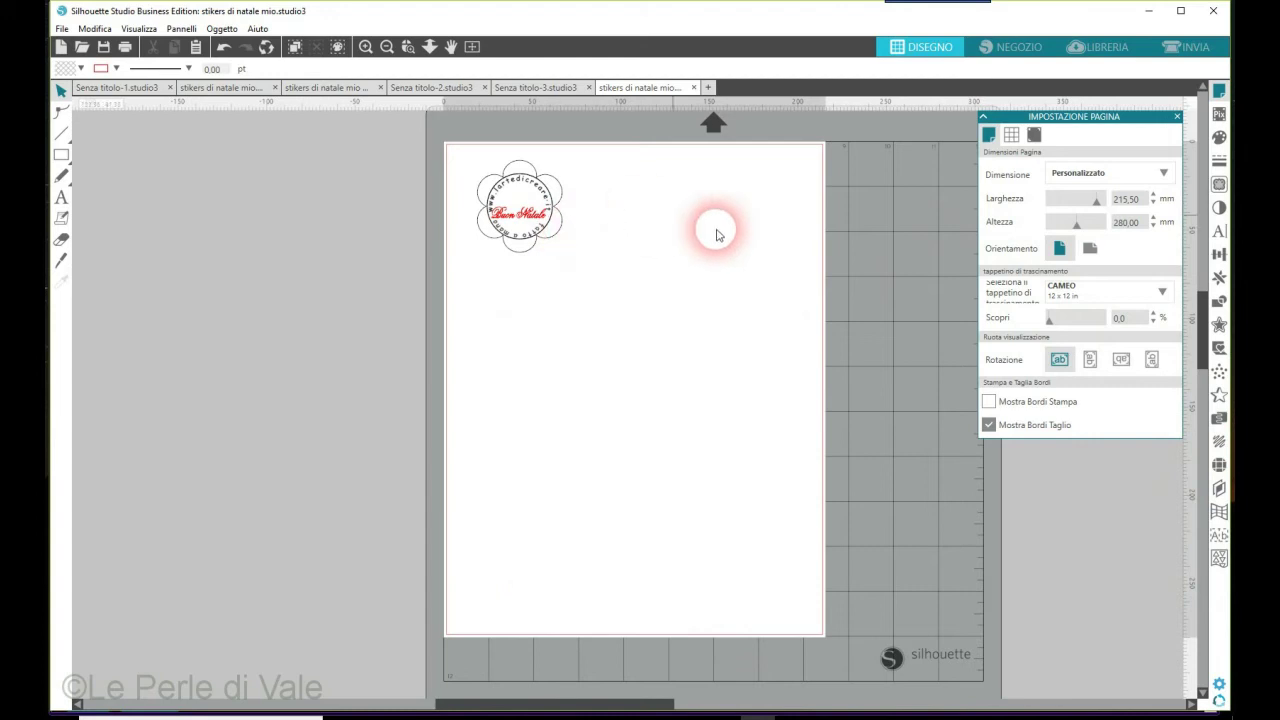
Step: Turn on Tipo 1 registration marks for the sticker page
left_click(1035, 135)
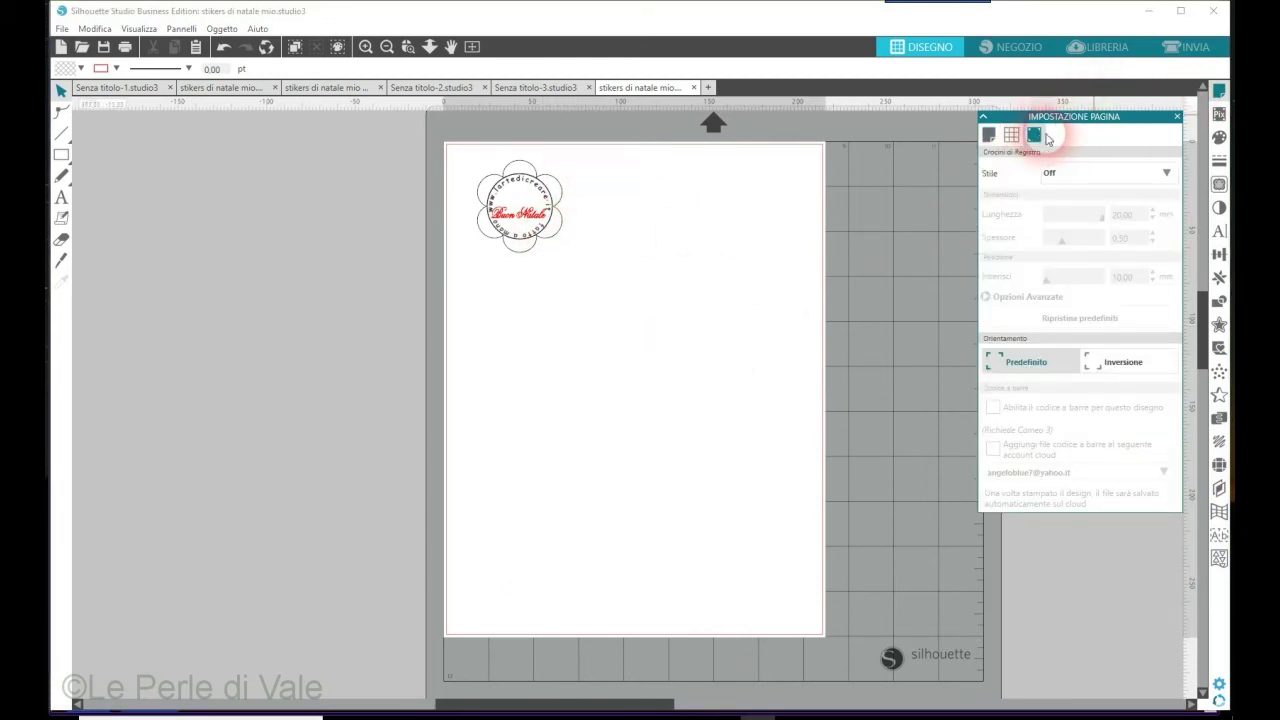
left_click(1164, 176)
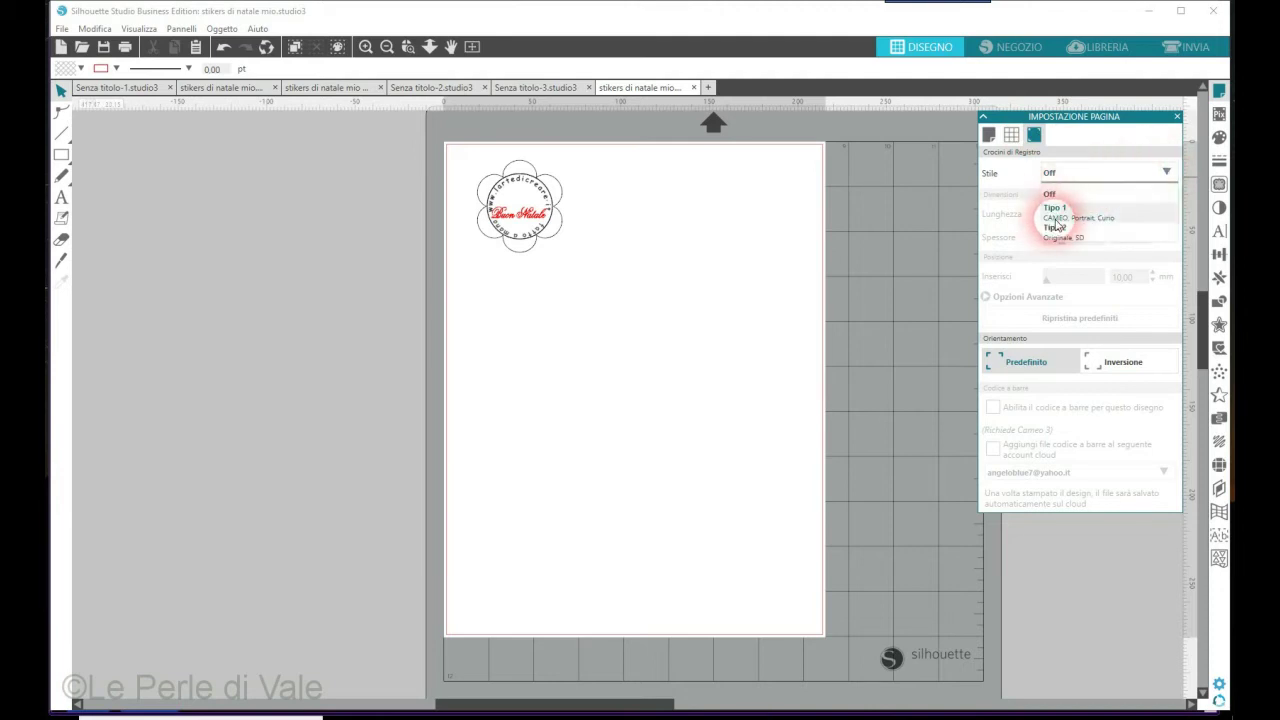
left_click(1056, 217)
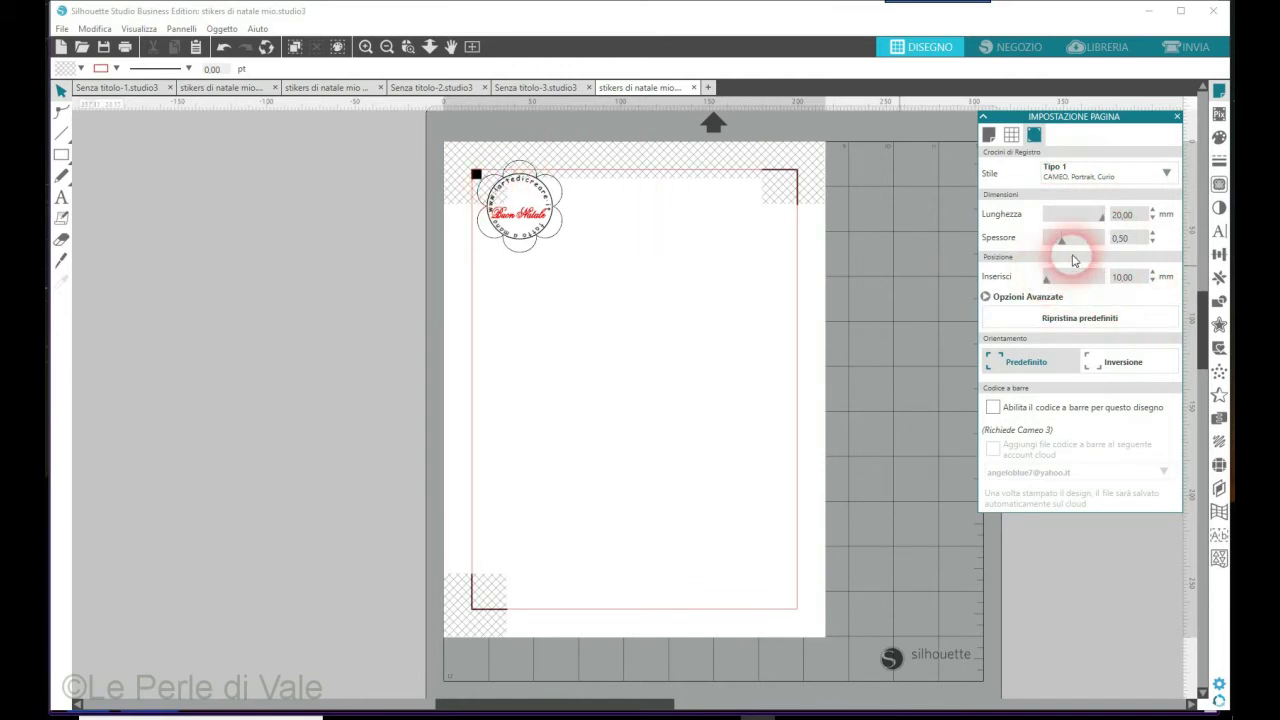
Step: Set the registration mark borders to 10 mm and the mark length to 5,00 mm
left_click(1022, 297)
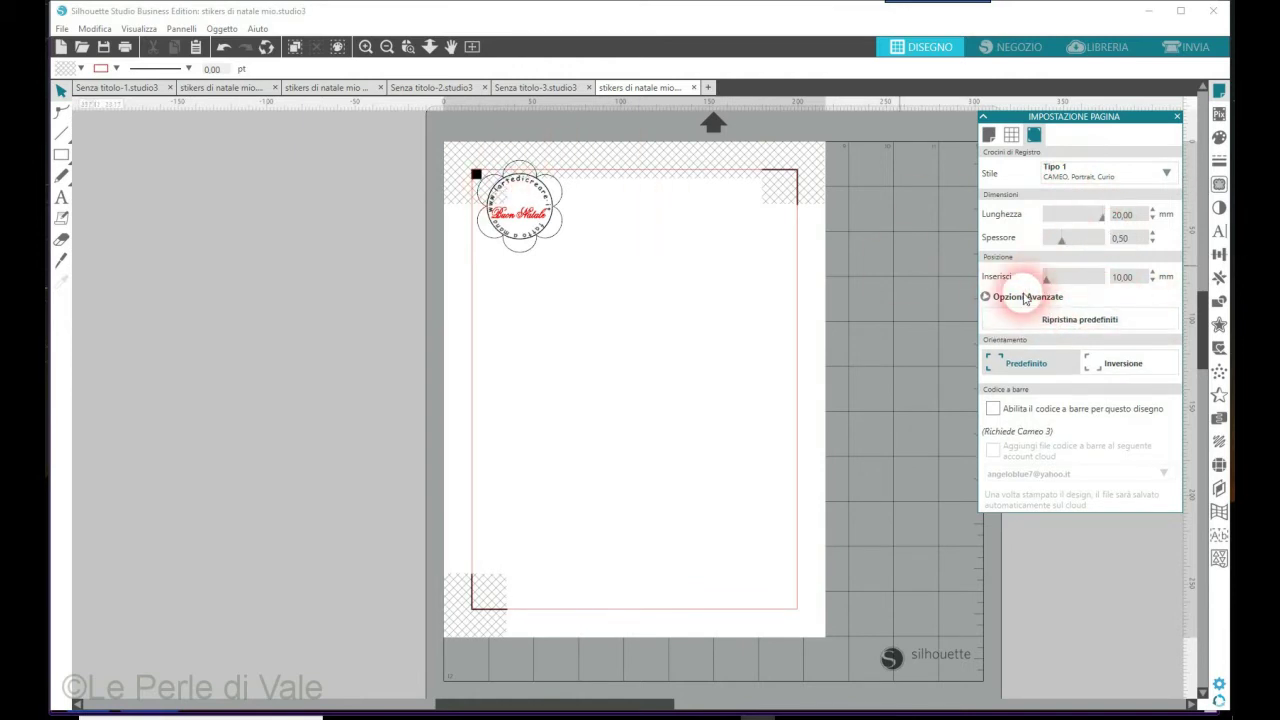
left_click_drag(1048, 323, 1042, 325)
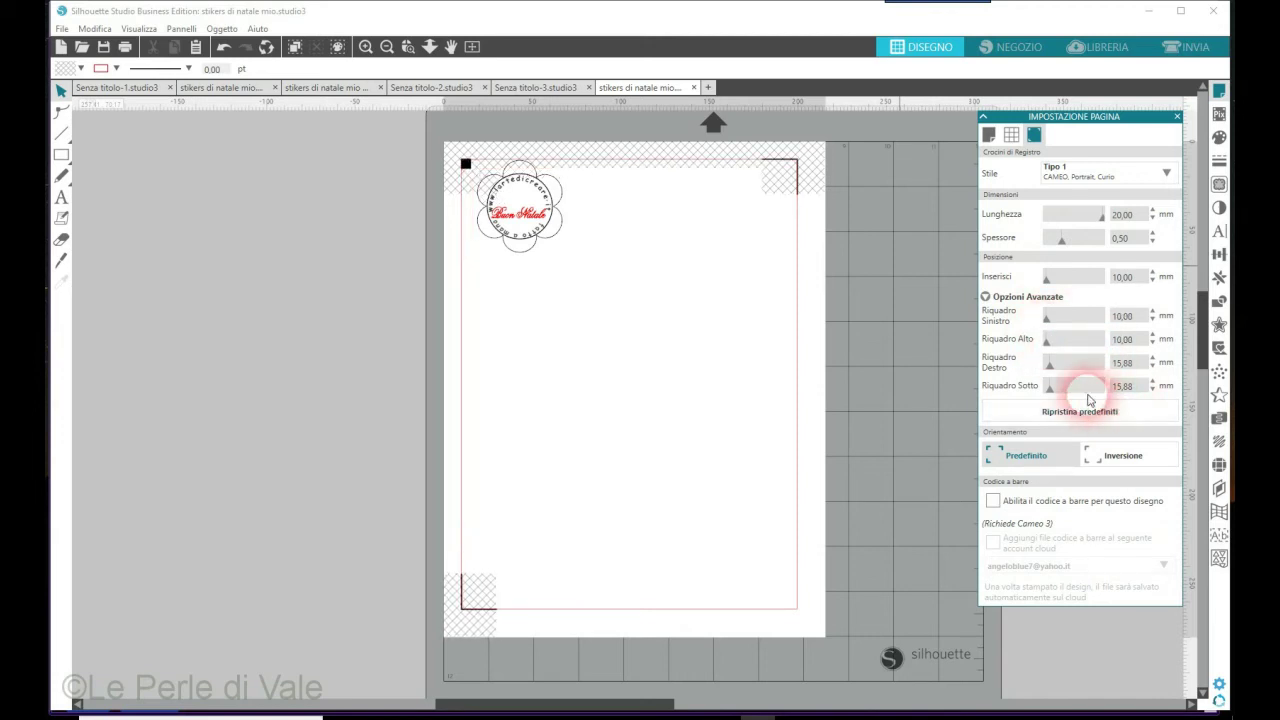
left_click_drag(1050, 364, 1032, 395)
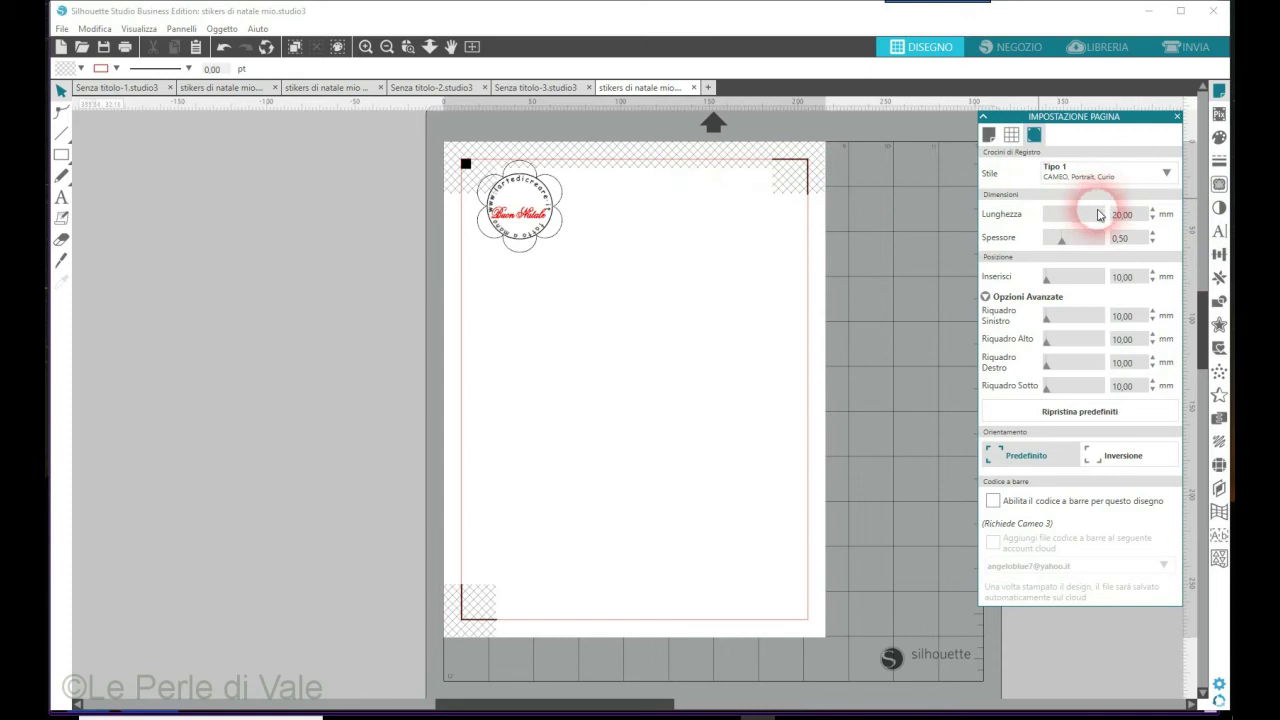
left_click_drag(1101, 221, 1056, 216)
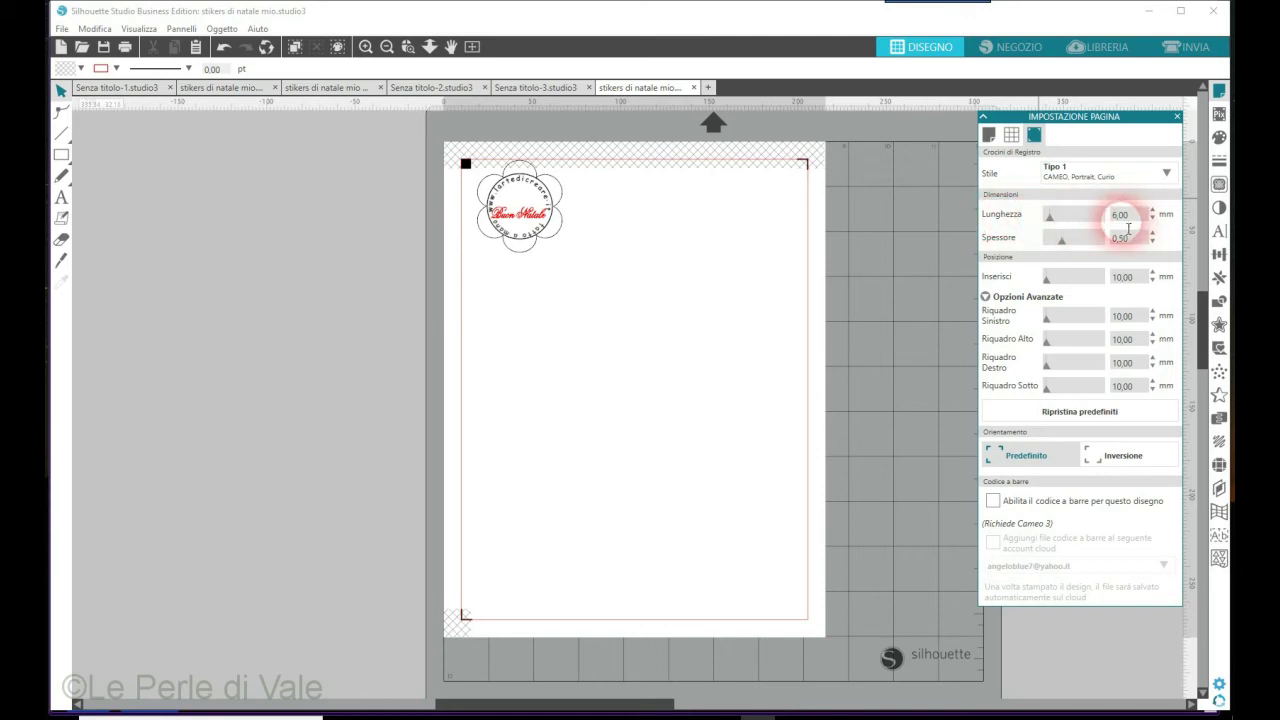
left_click_drag(1050, 226, 1037, 222)
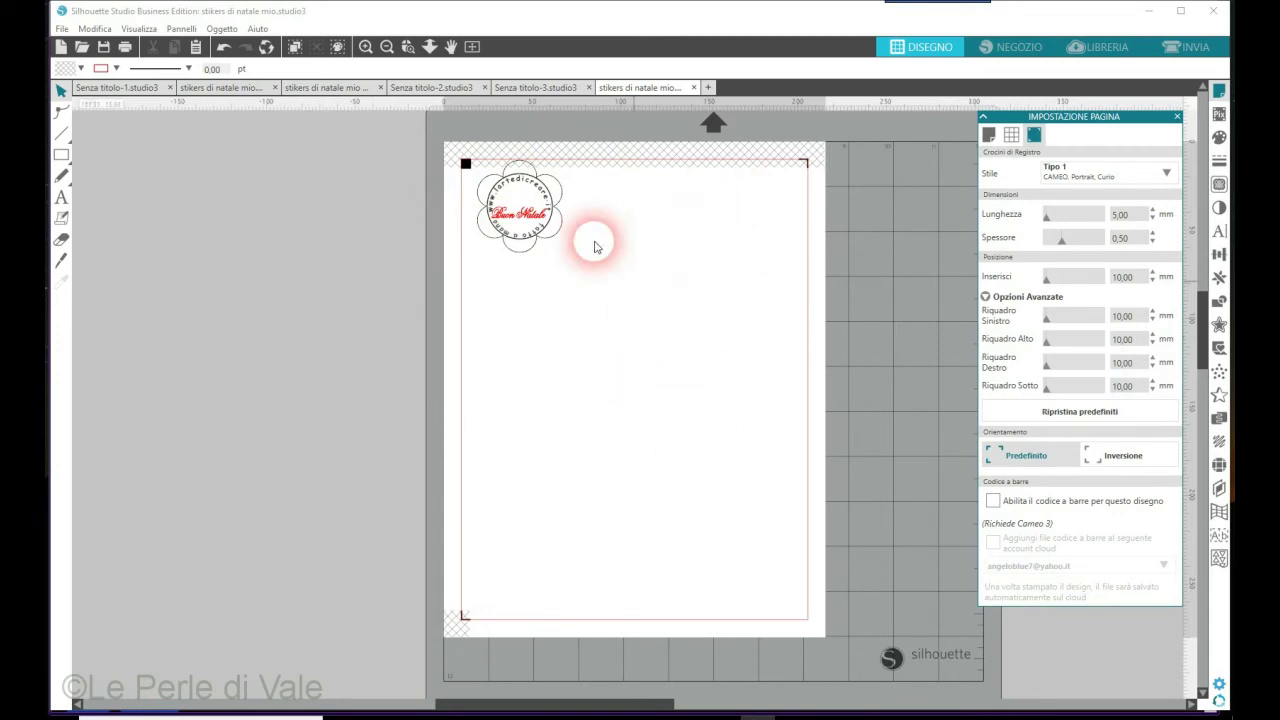
Step: Shift the flower sticker down-right away from the corner mark and replicate it to fill the page
left_click(474, 229)
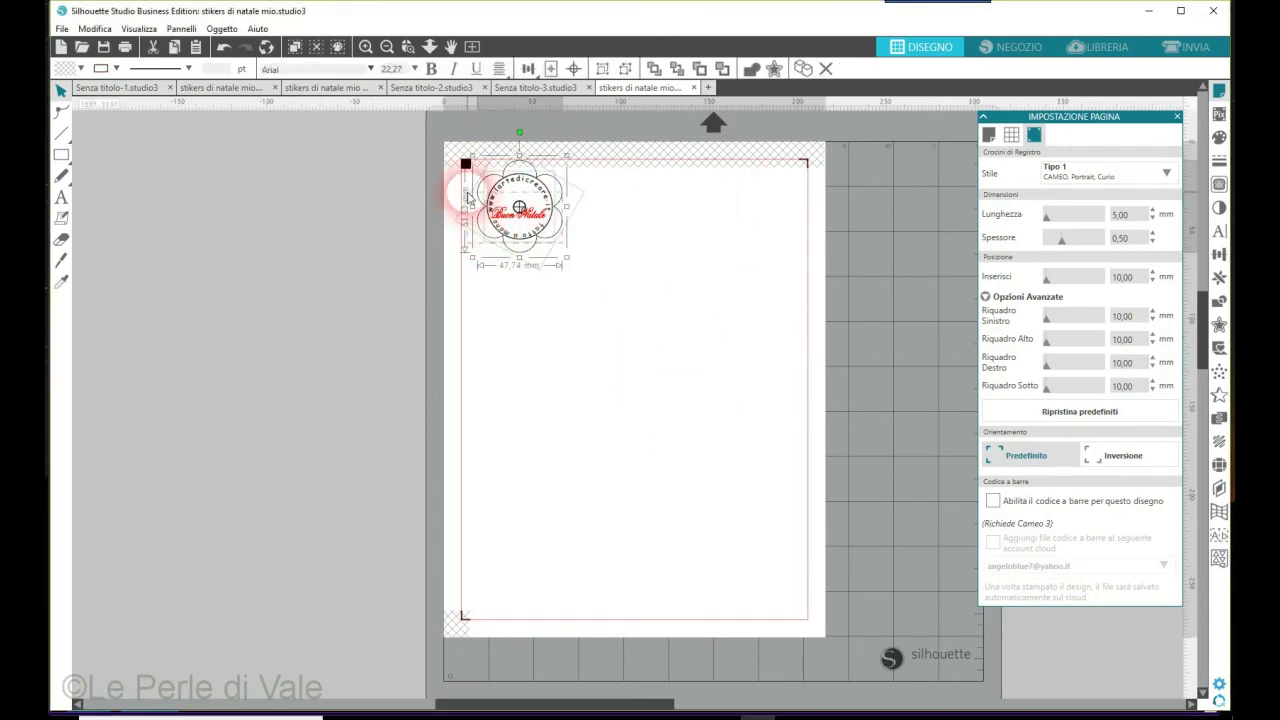
left_click_drag(532, 240, 545, 264)
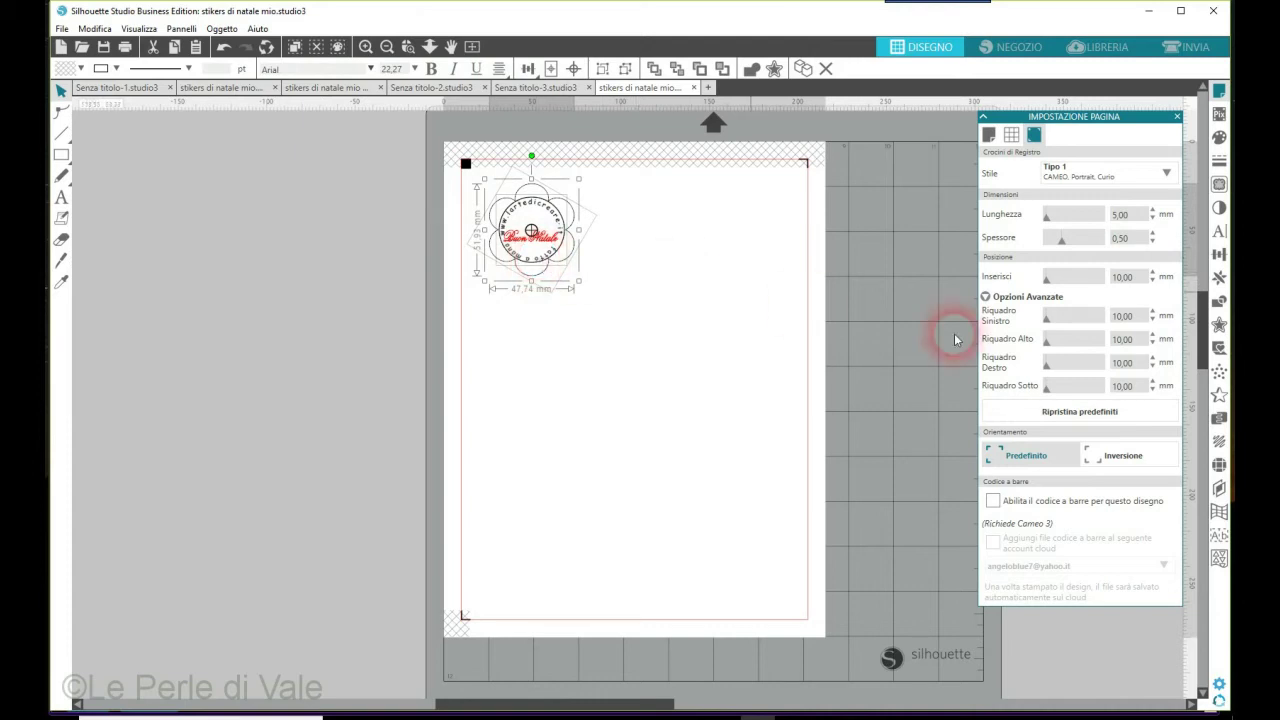
left_click(656, 268)
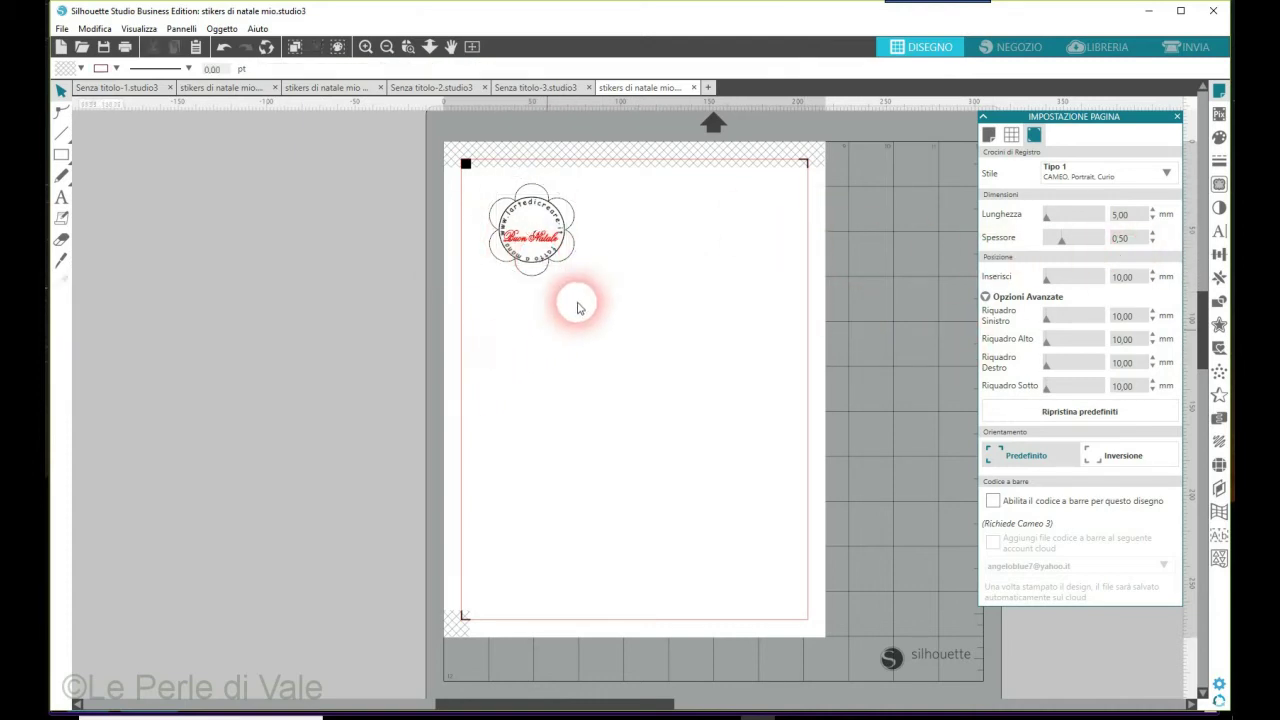
left_click(506, 214)
left_click(1222, 138)
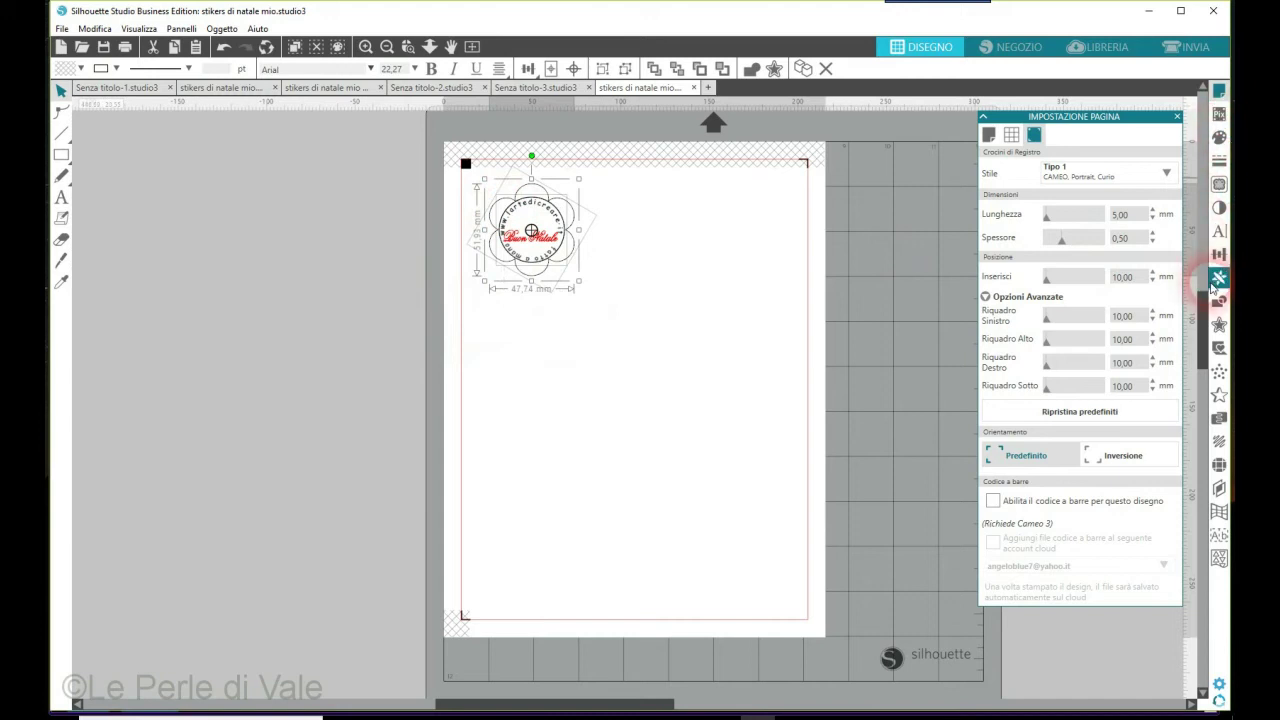
left_click(1220, 280)
left_click(1078, 225)
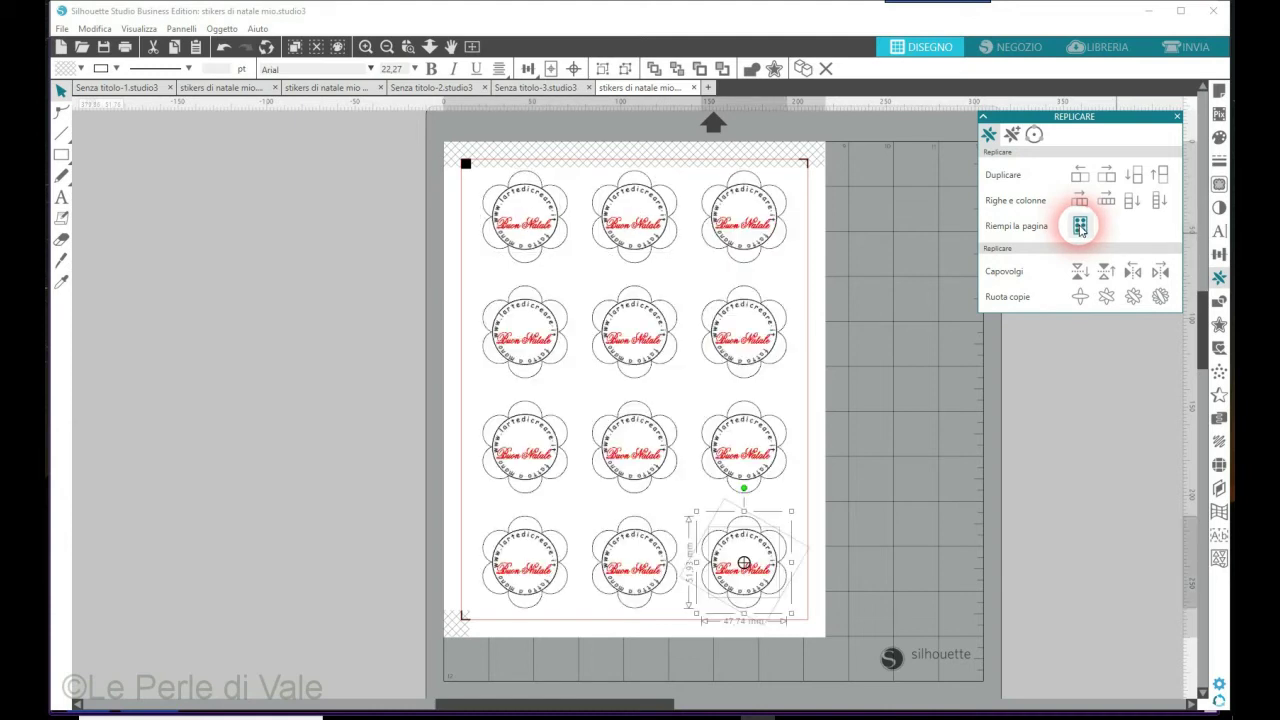
Step: Deselect the twelve replicated stickers by clicking the empty mat
left_click(892, 578)
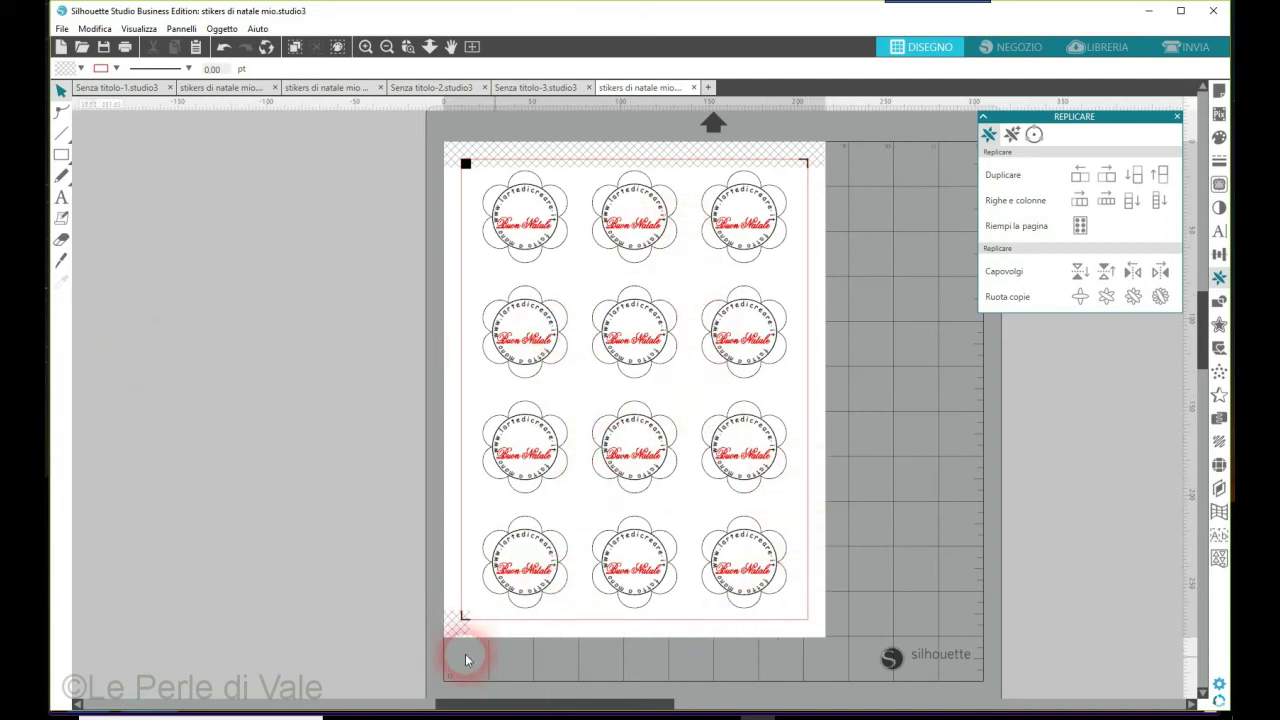
Step: Place horizontal guides at the bottom sticker row and near the top margin, then switch to INVIA
left_click_drag(514, 100, 503, 612)
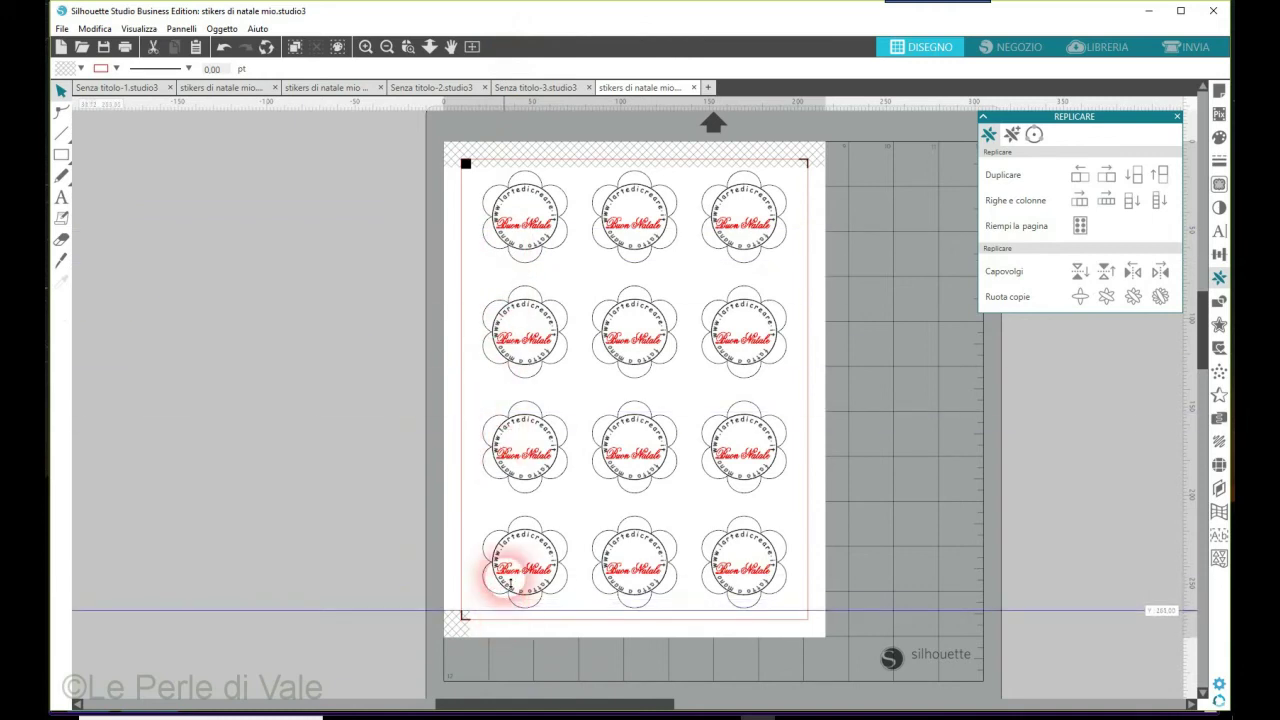
left_click_drag(568, 106, 562, 166)
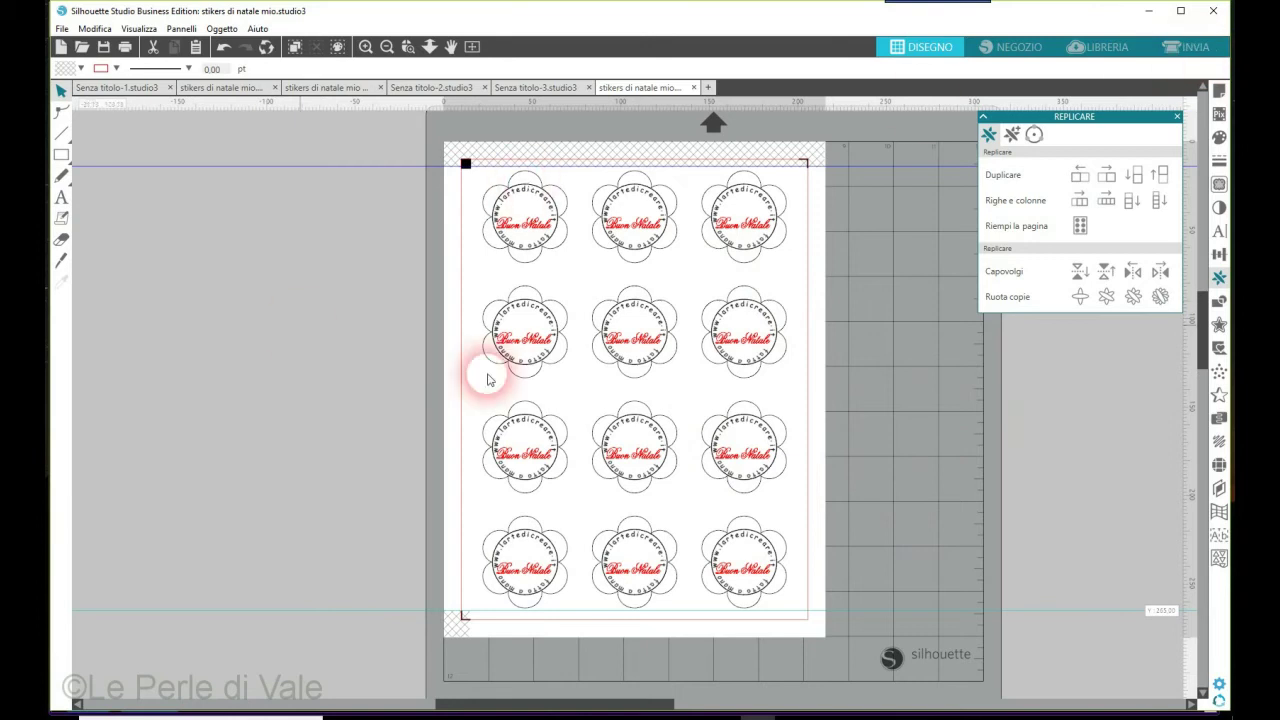
left_click(1190, 52)
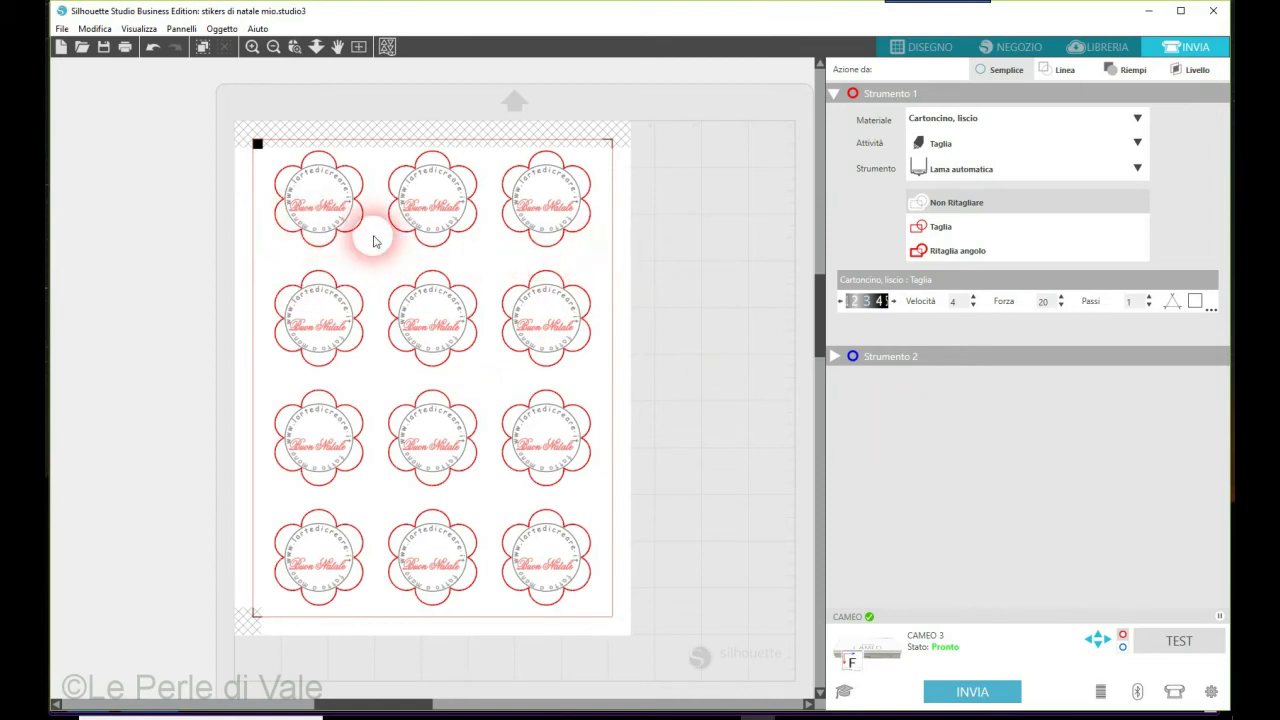
left_click(343, 185)
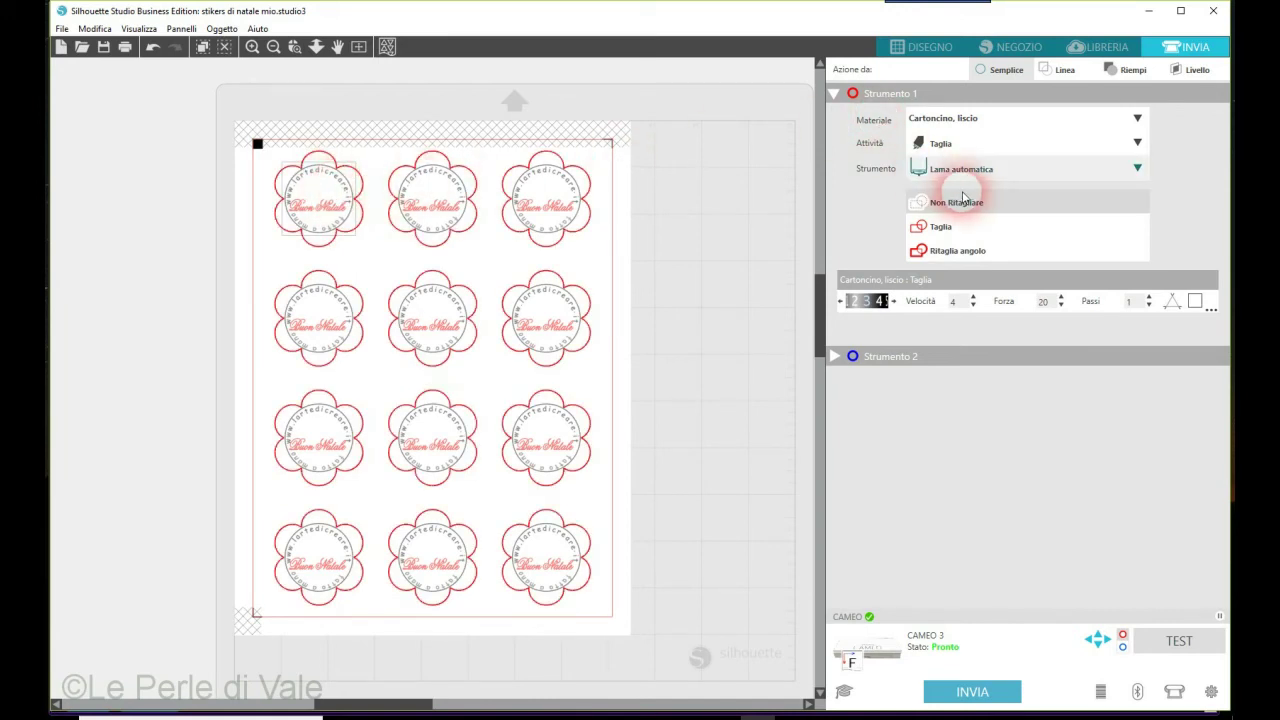
left_click(467, 215)
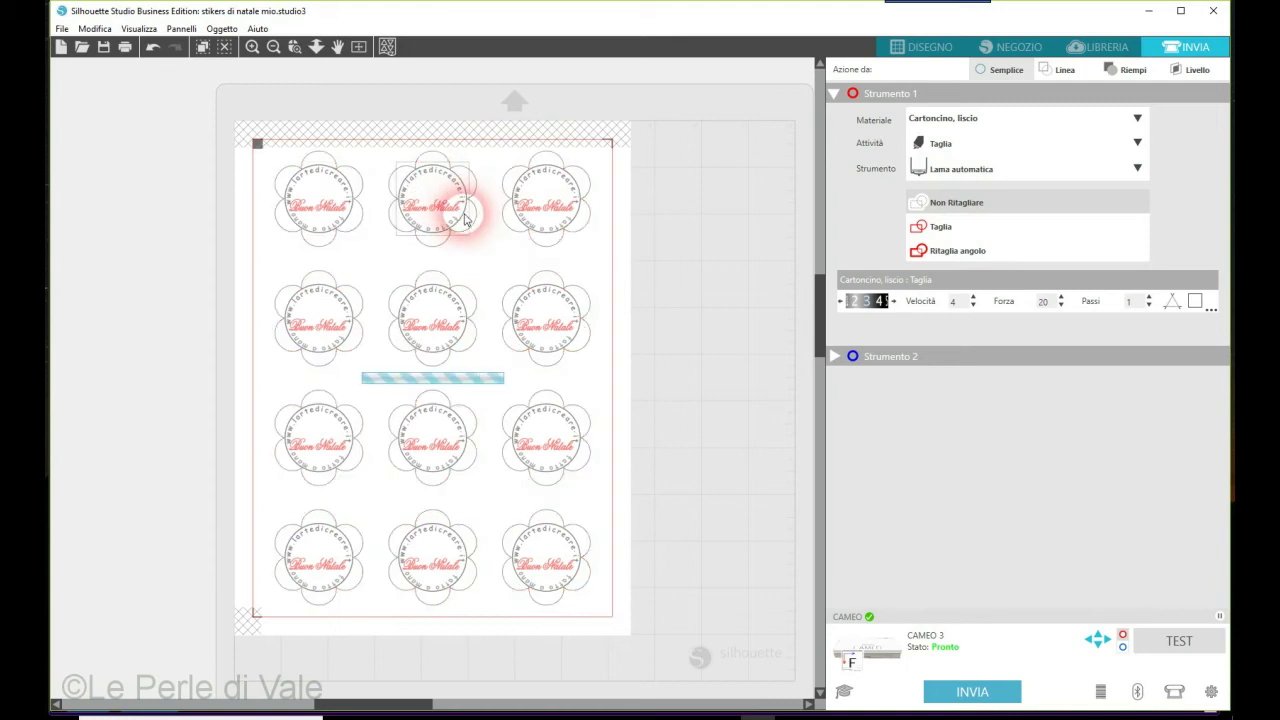
left_click(578, 220)
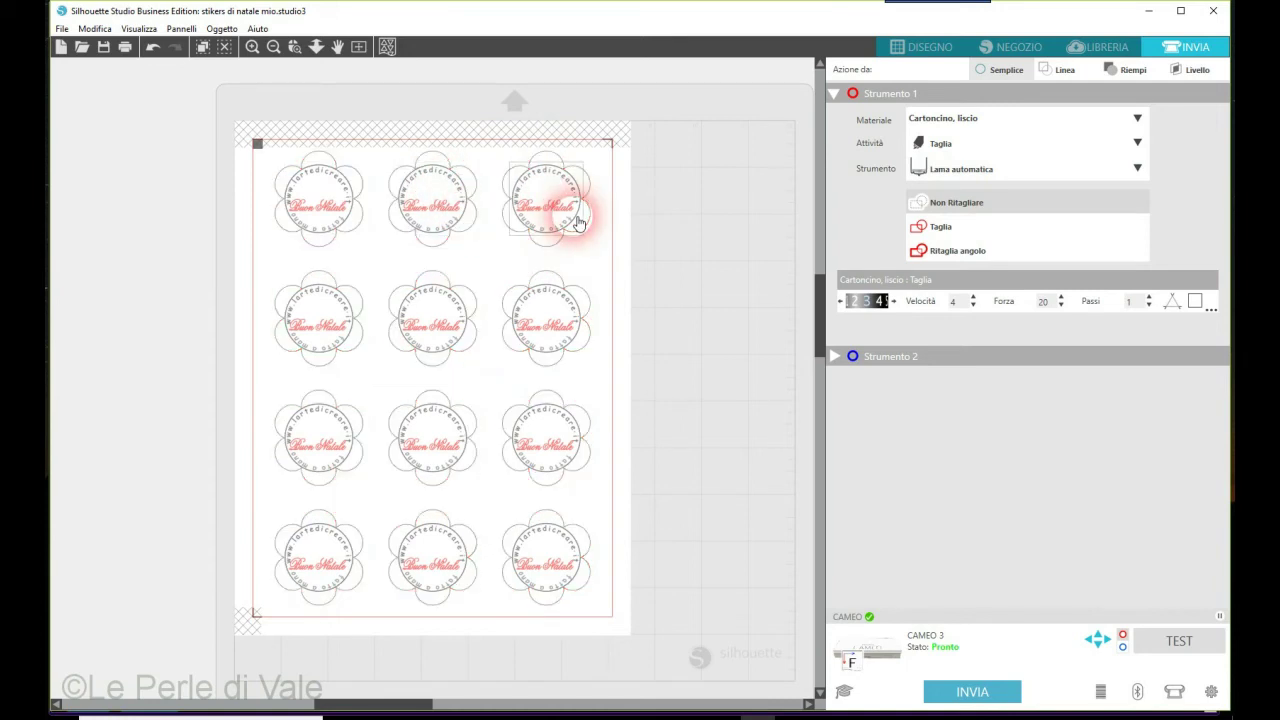
left_click(935, 227)
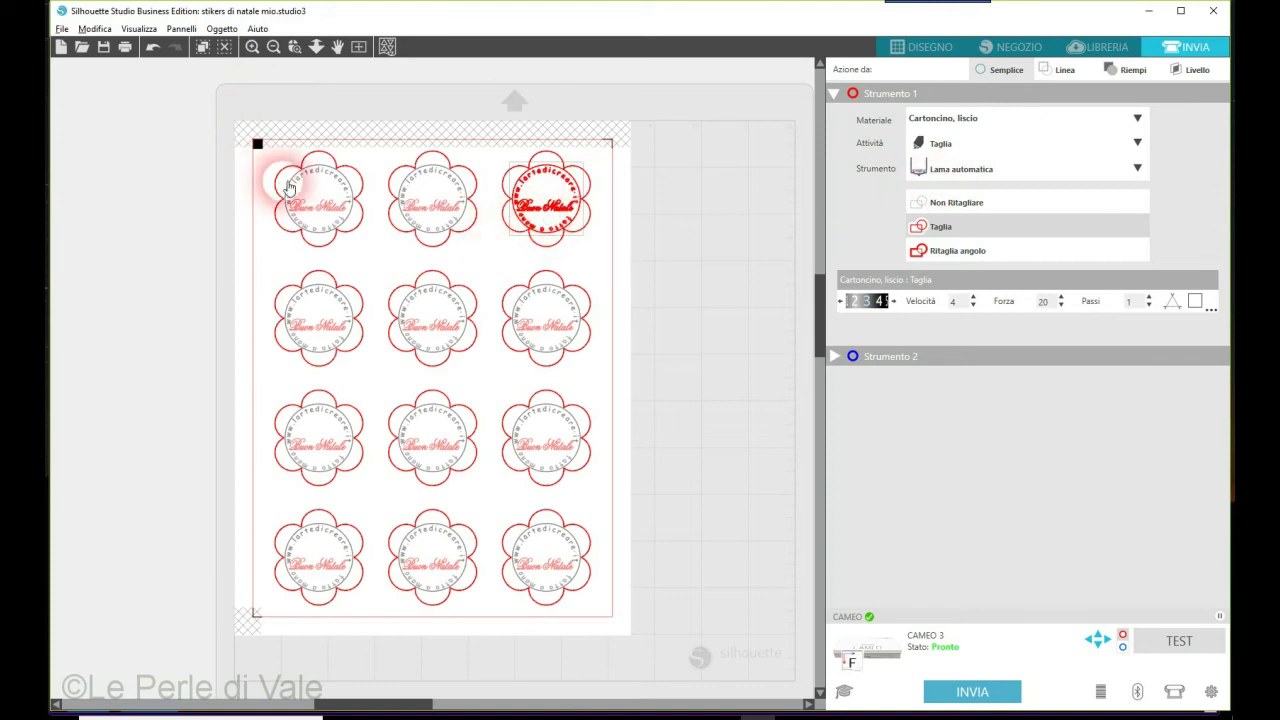
left_click(416, 214)
left_click(326, 233, "shift")
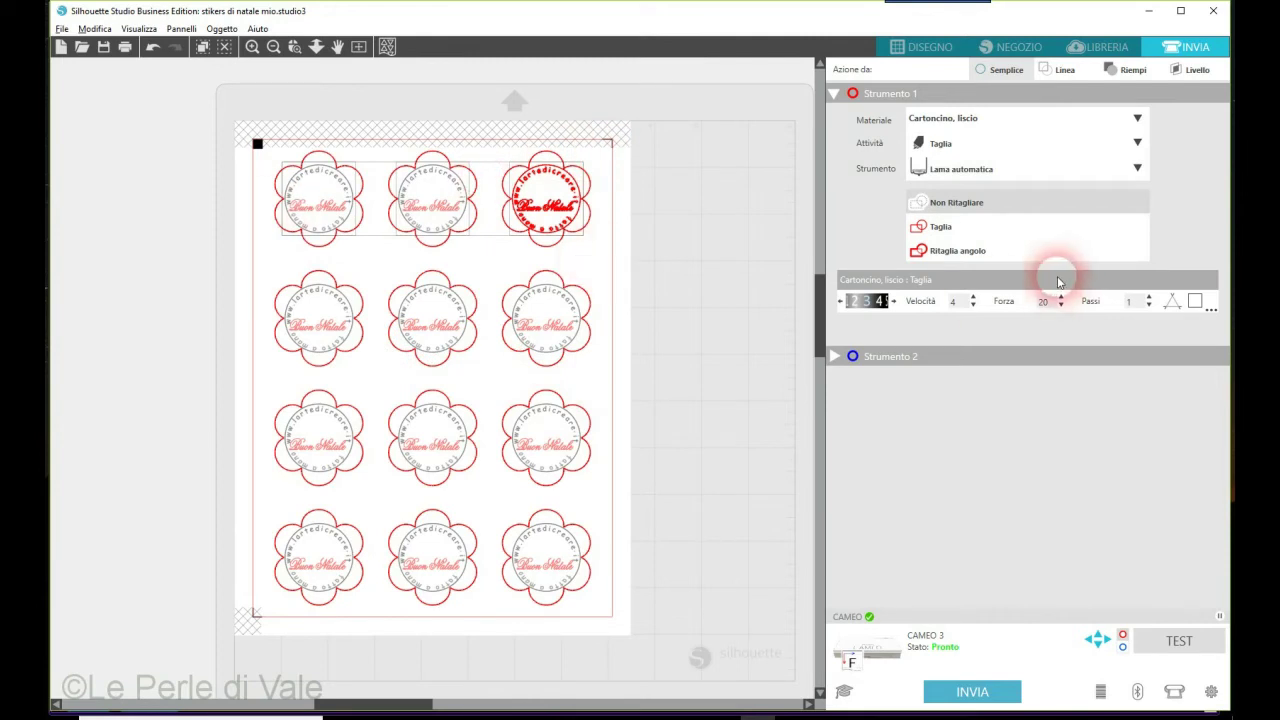
left_click(932, 204)
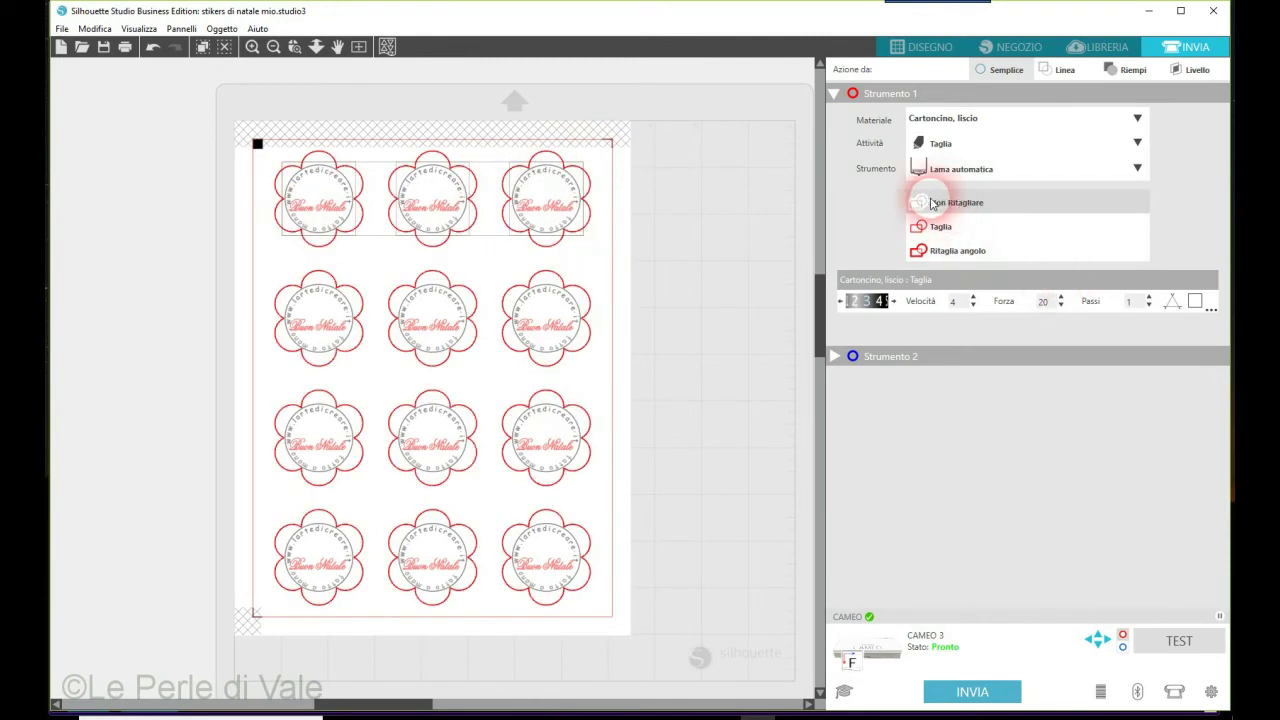
left_click(640, 240)
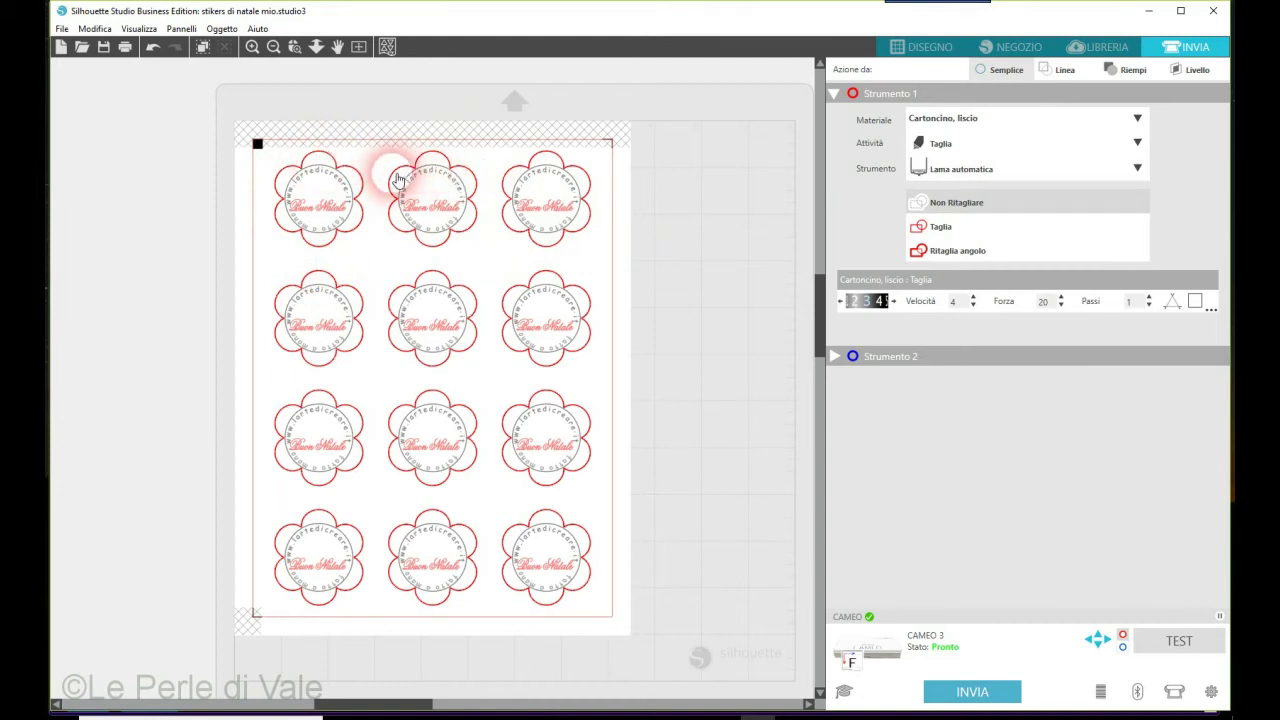
left_click(447, 252)
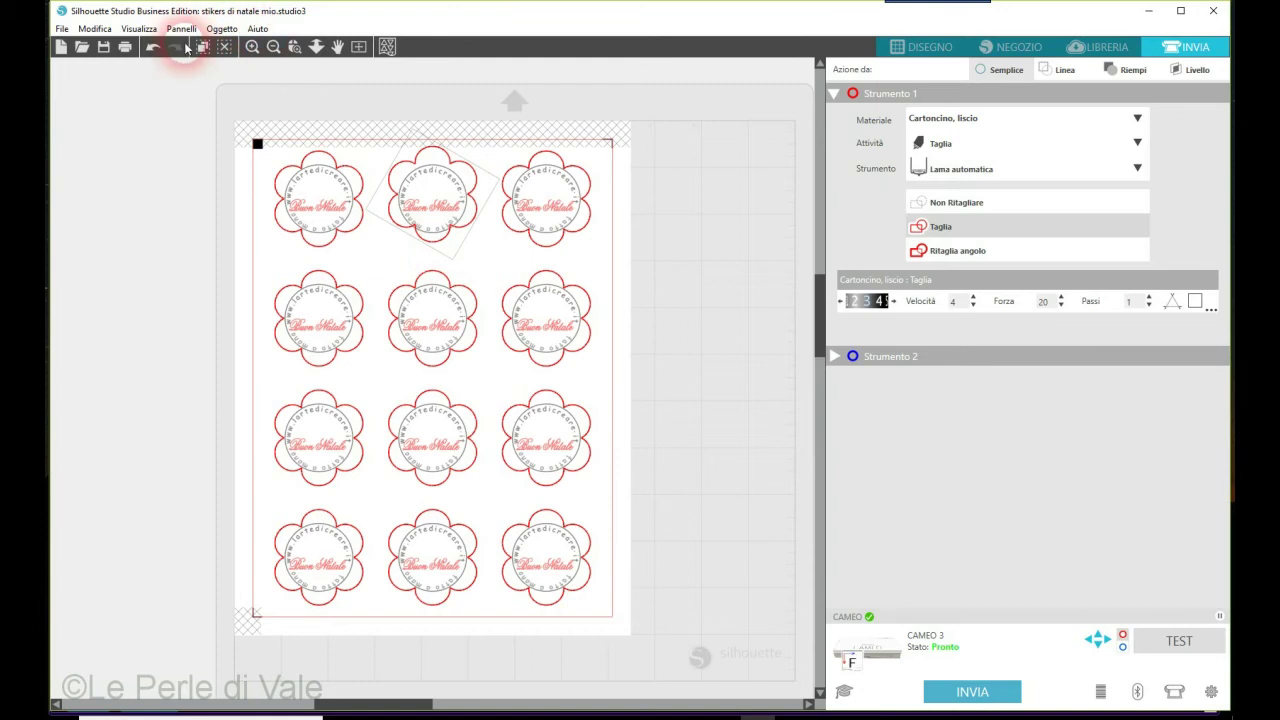
left_click(153, 47)
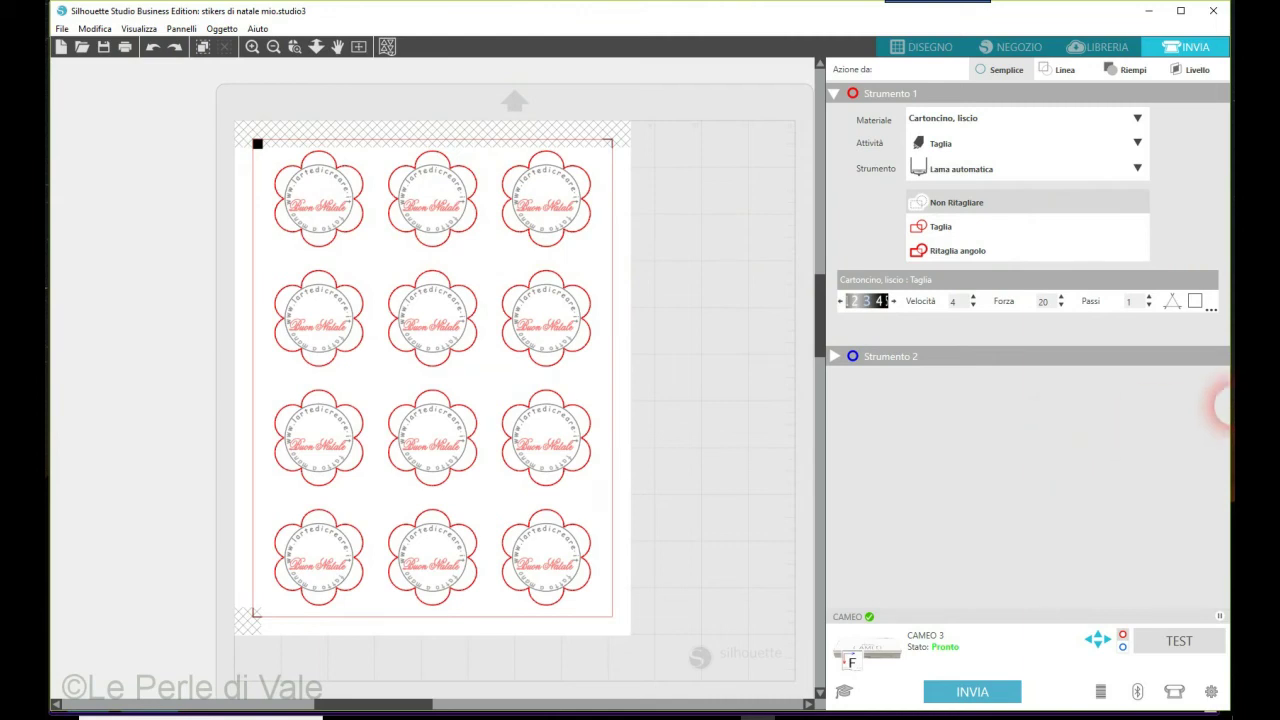
Step: Print the sticker sheet to the Epson printer, then close its print preview after confirming
left_click(125, 48)
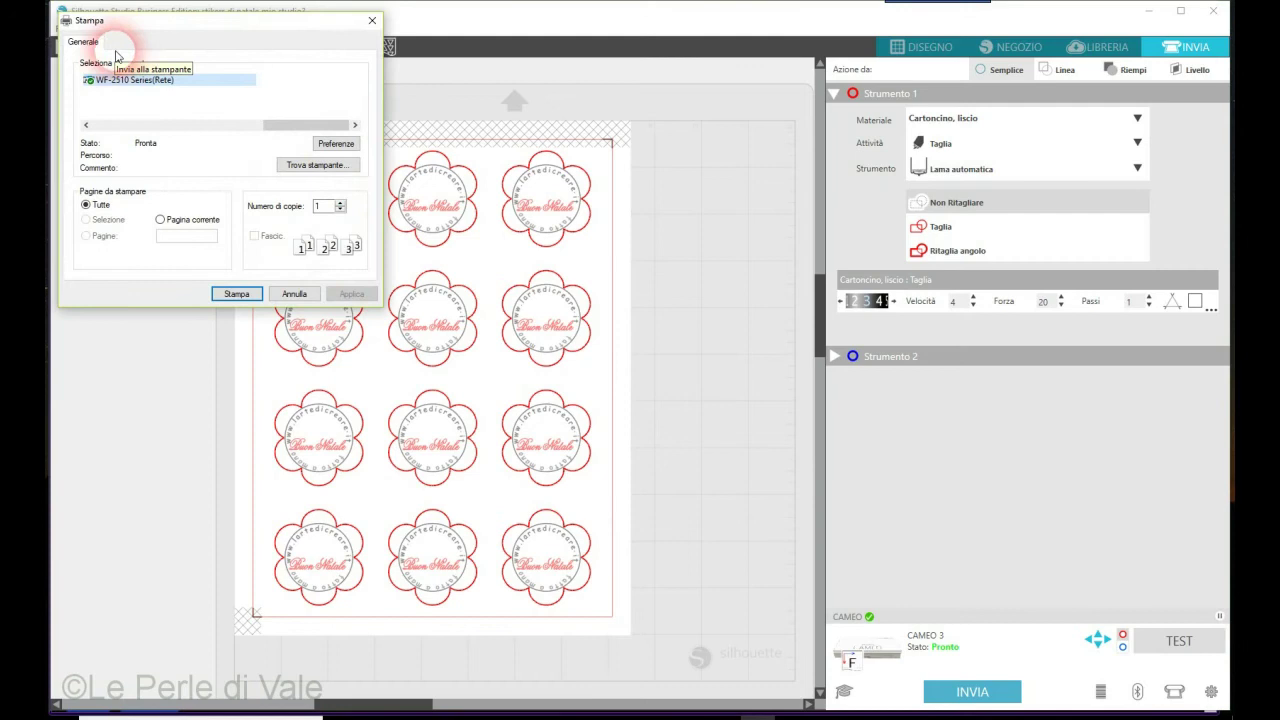
left_click(236, 294)
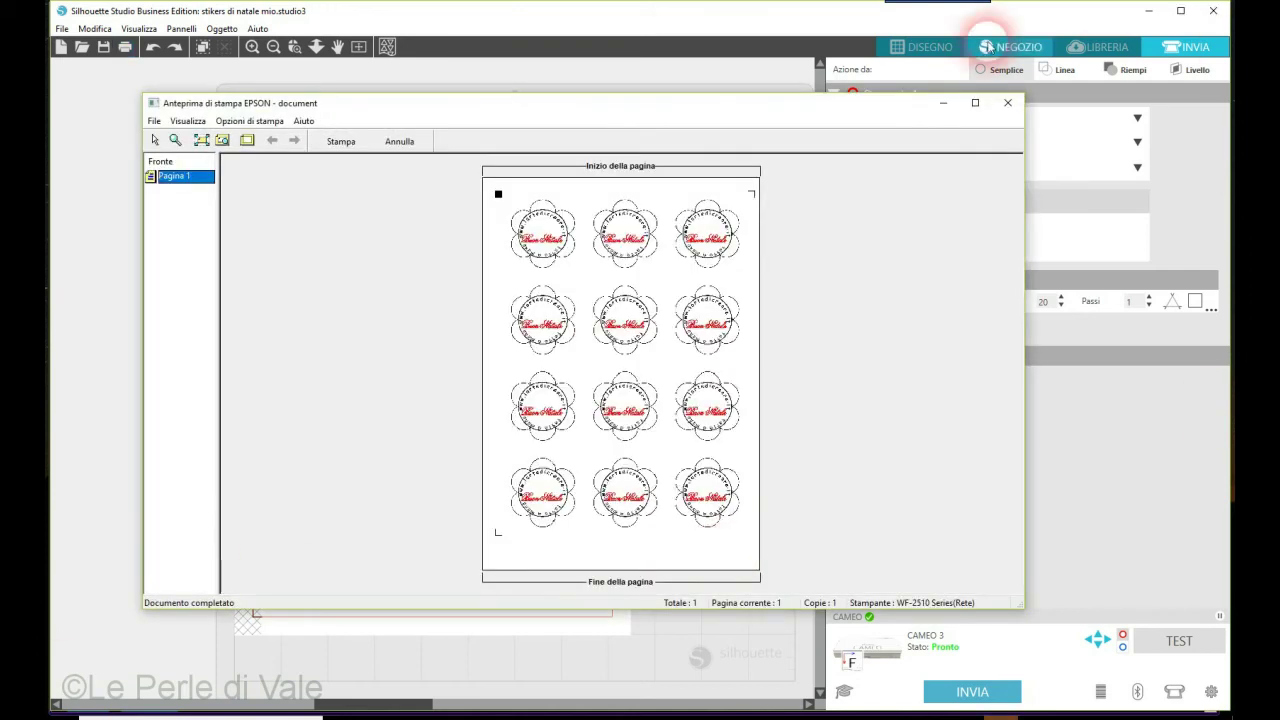
left_click(1015, 105)
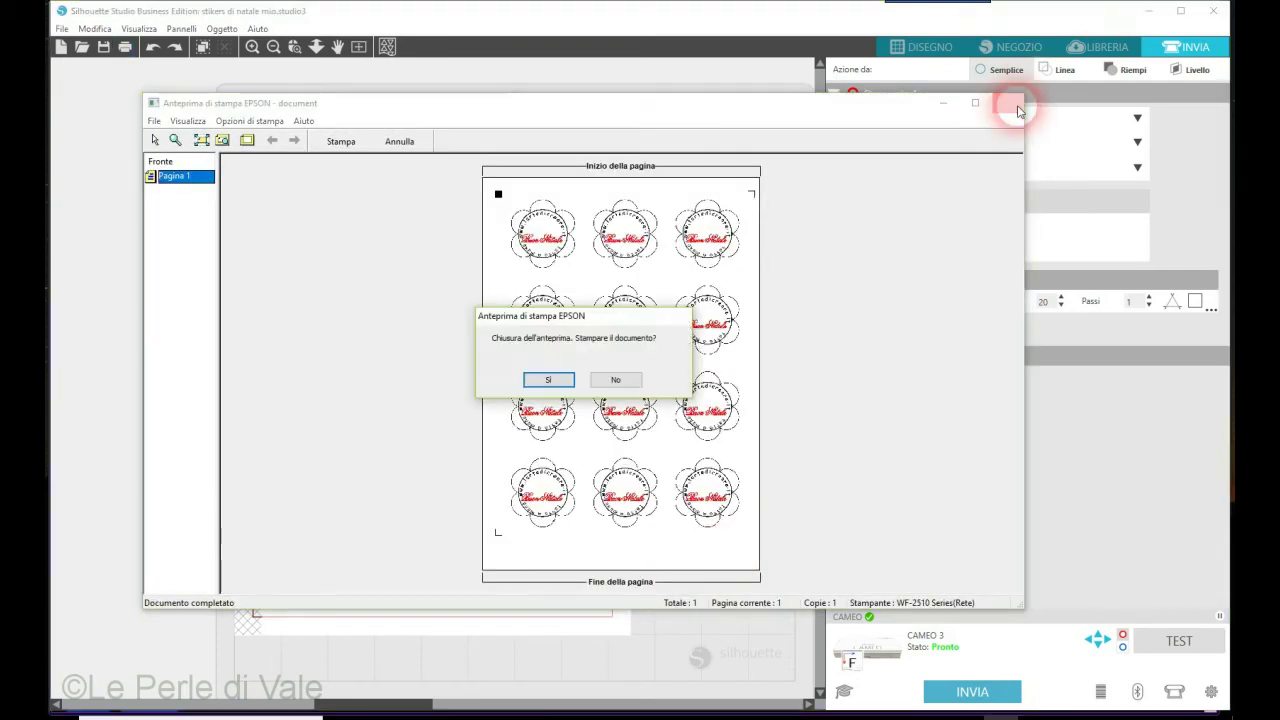
left_click(610, 380)
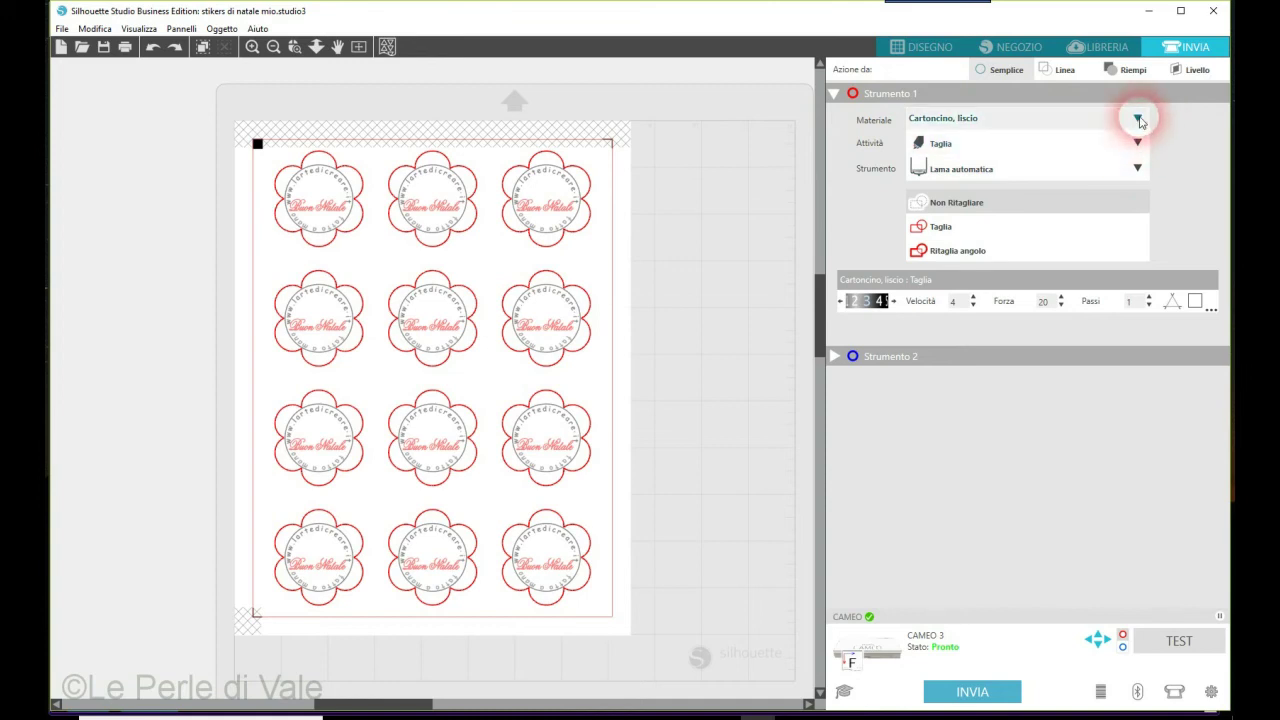
Step: Choose Foglio adesivo scrath-off as the material, giving speed 7, force 14 and one pass
left_click(1138, 119)
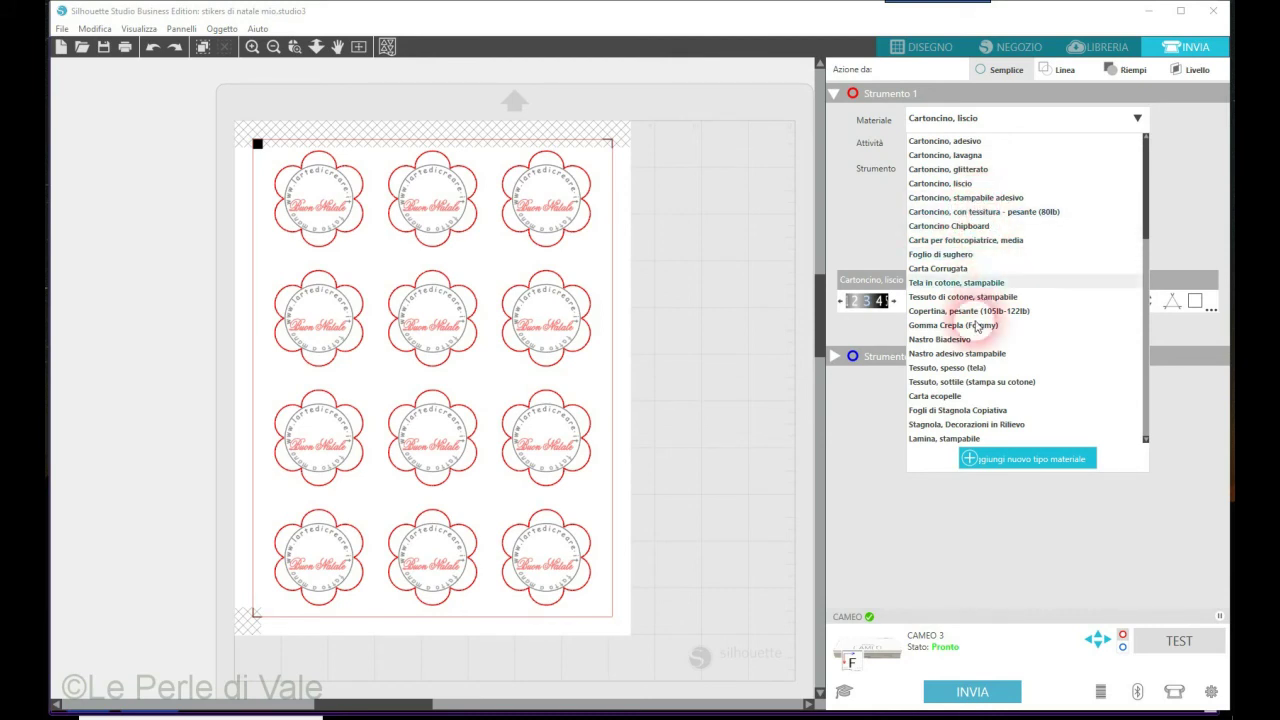
scroll(1020, 415, "down", 3)
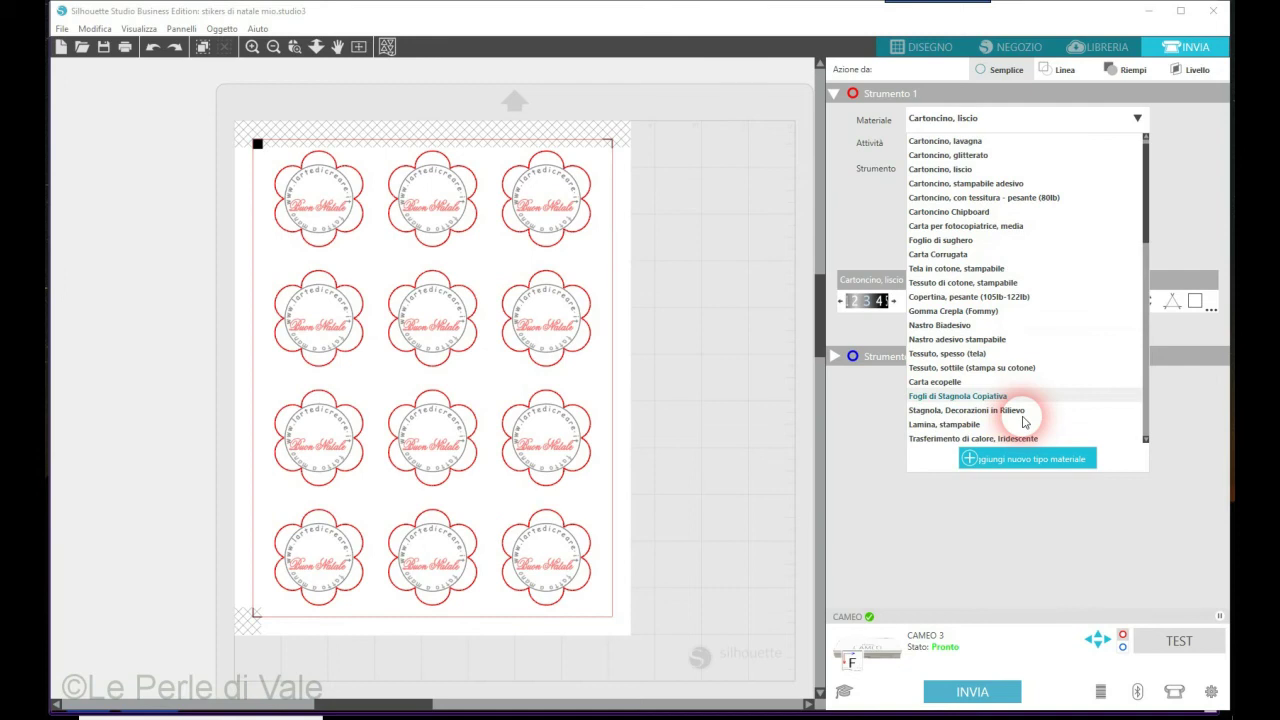
scroll(1023, 422, "down", 4)
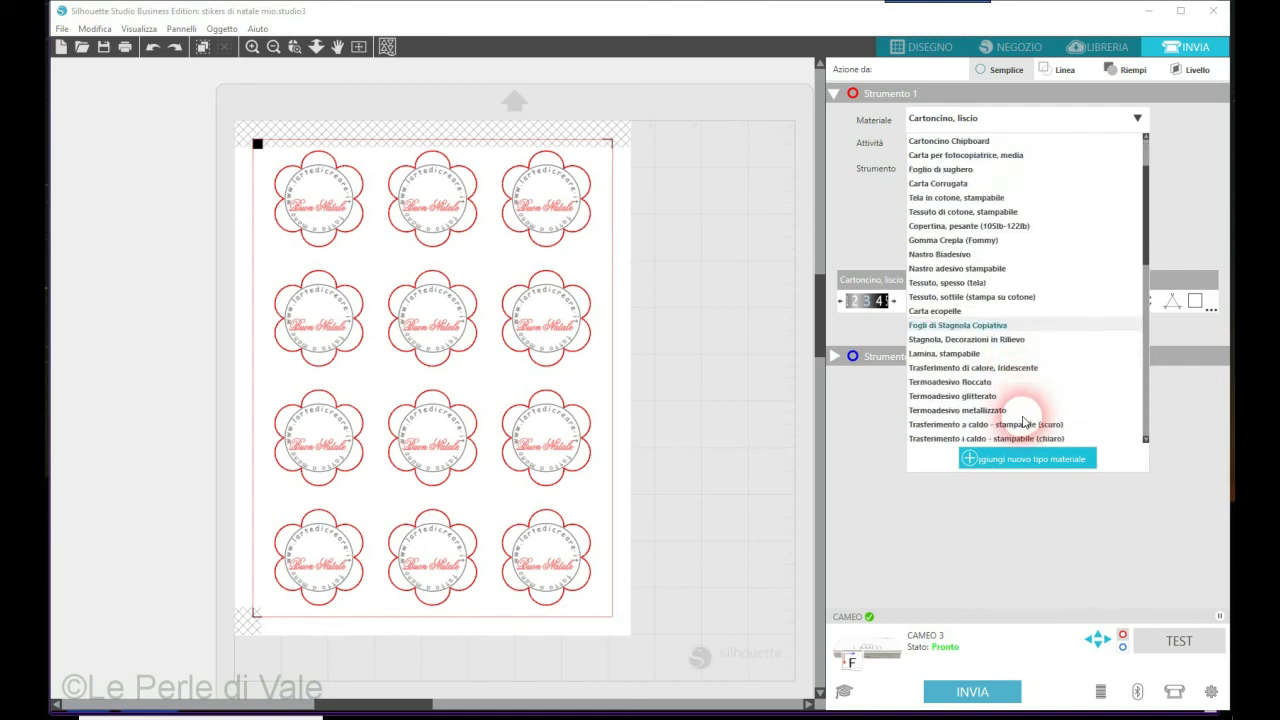
scroll(1023, 422, "down", 4)
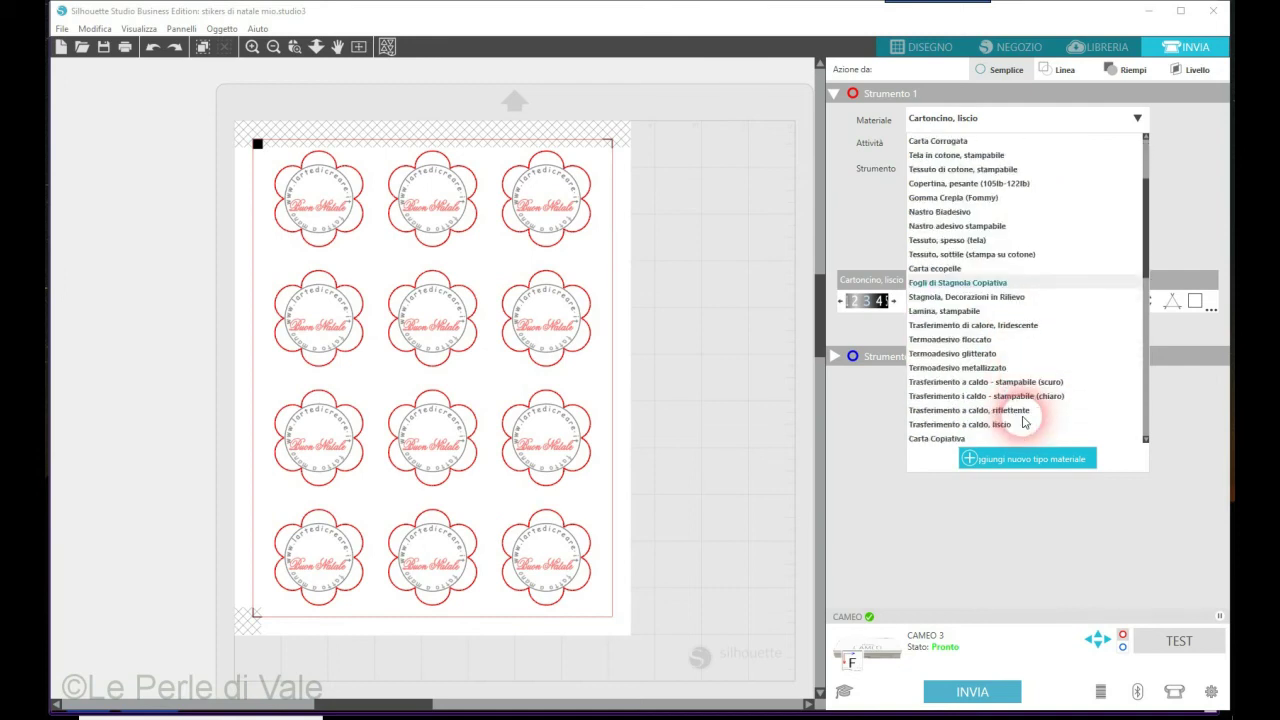
scroll(1024, 422, "down", 3)
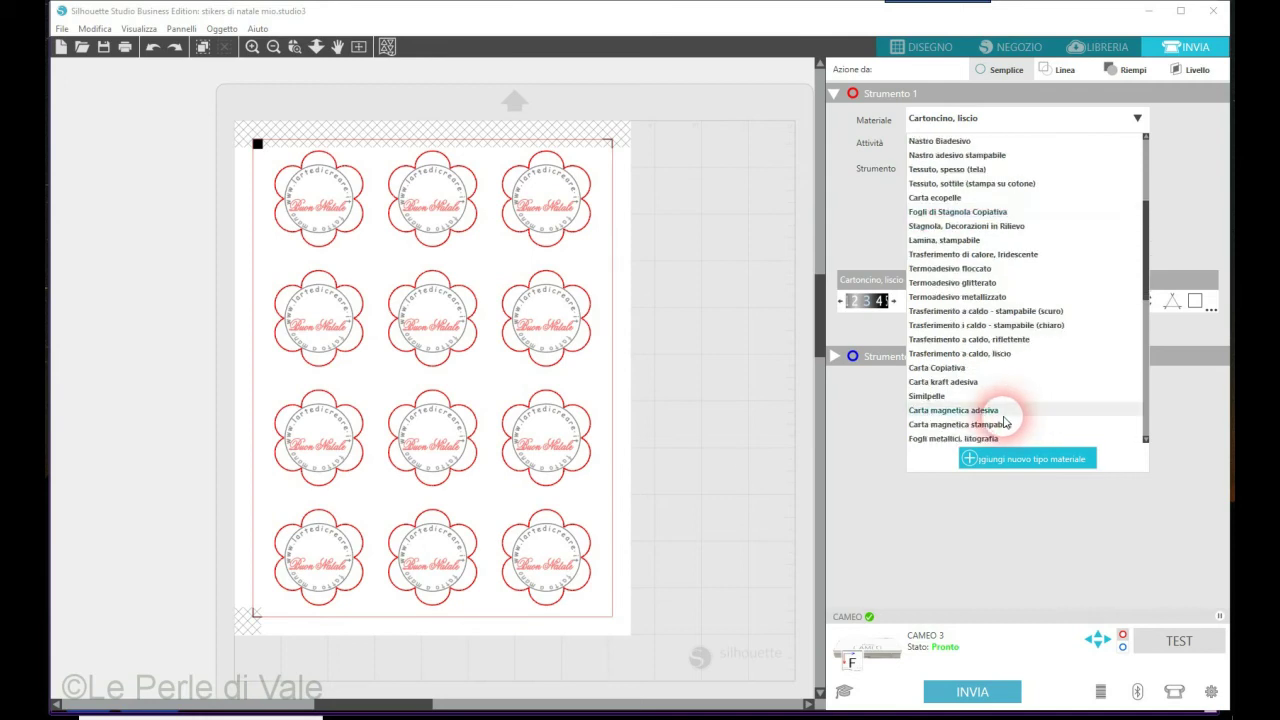
scroll(1005, 423, "down", 3)
scroll(1005, 423, "down", 1)
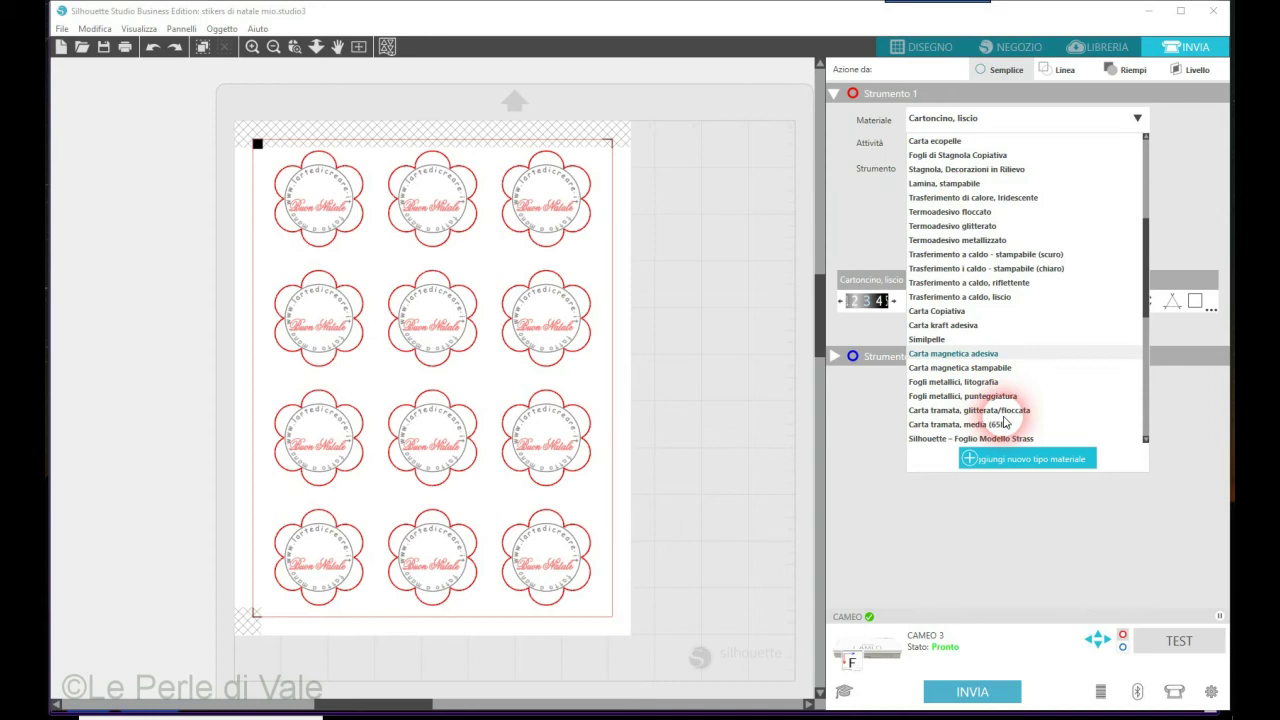
scroll(1020, 423, "down", 2)
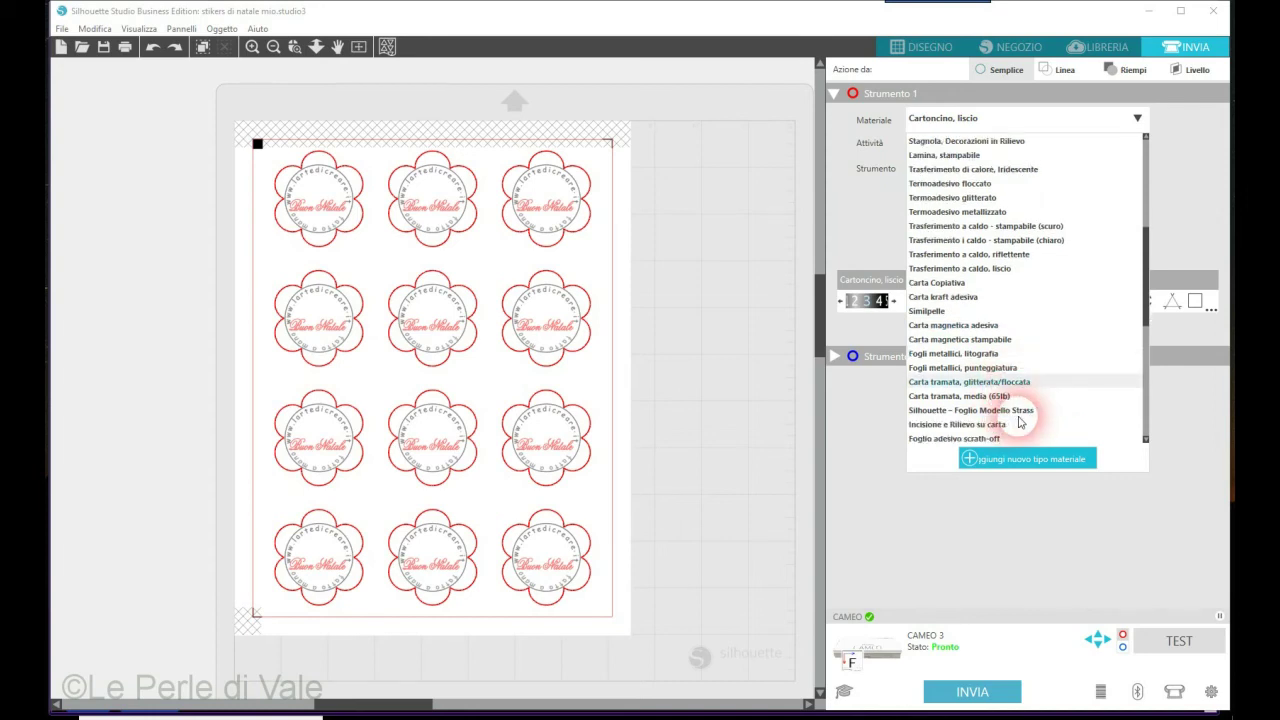
scroll(1020, 423, "down", 1)
left_click(1020, 423)
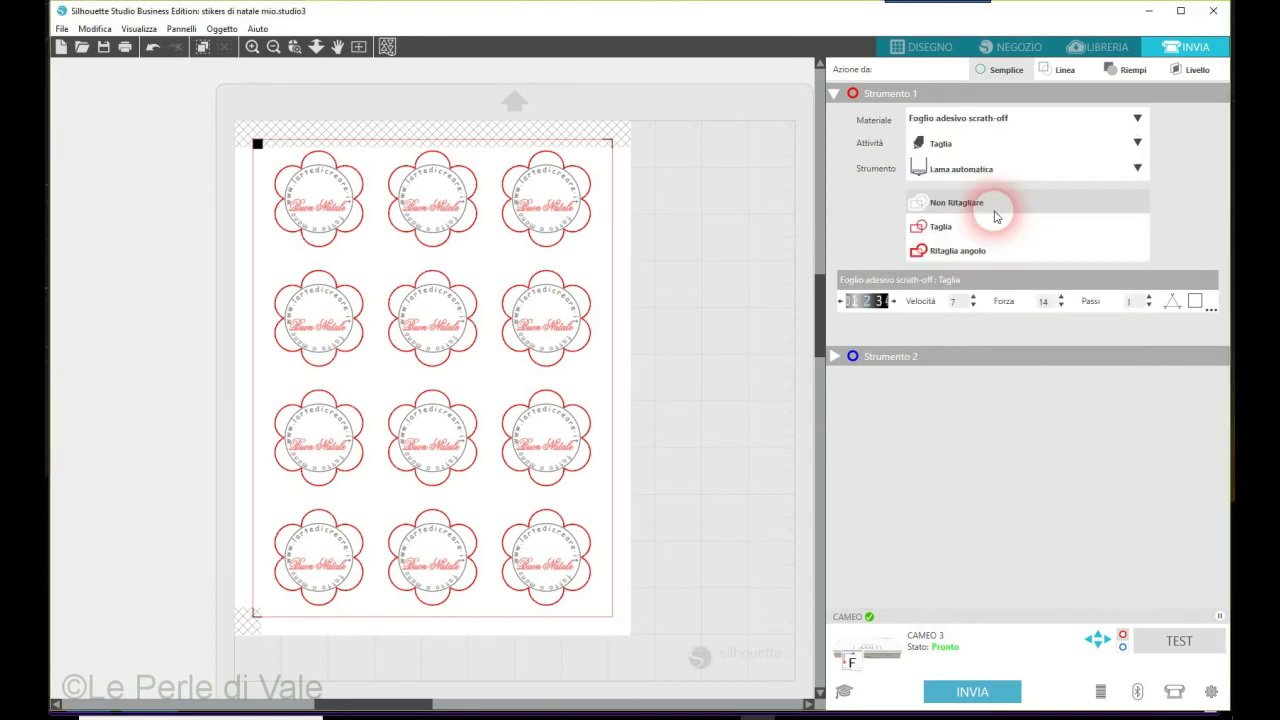